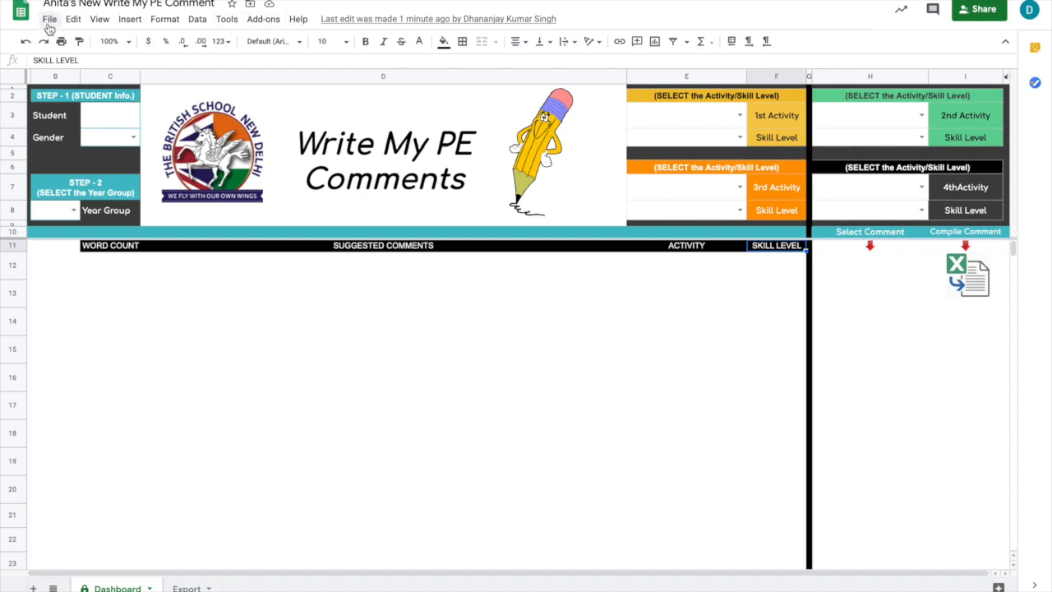
Make a copy of the spreadsheet named "Name's New Write My PE Comment" in My Drive.
left_click(49, 21)
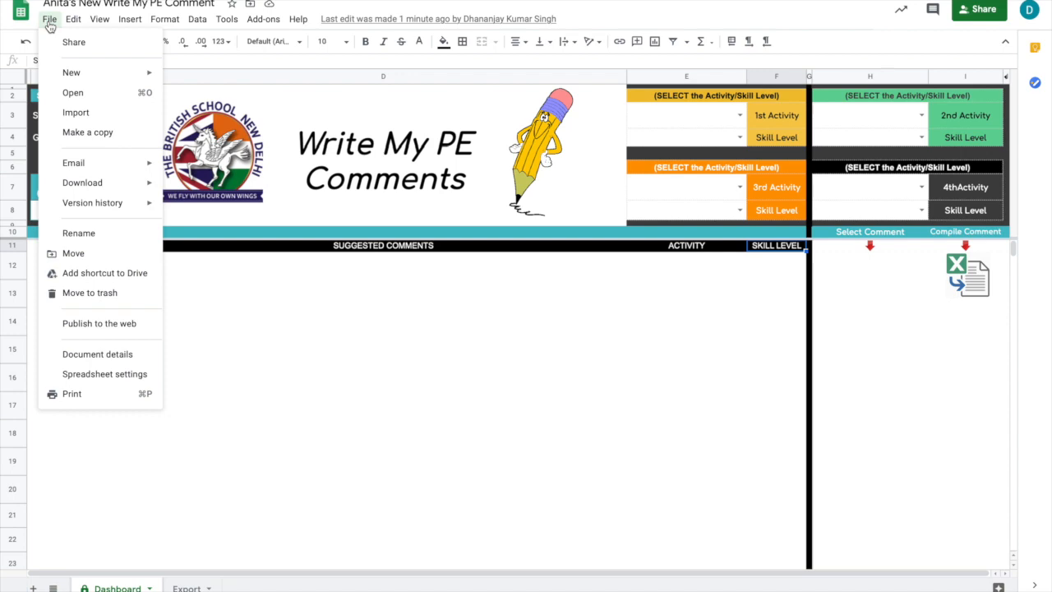
left_click(82, 131)
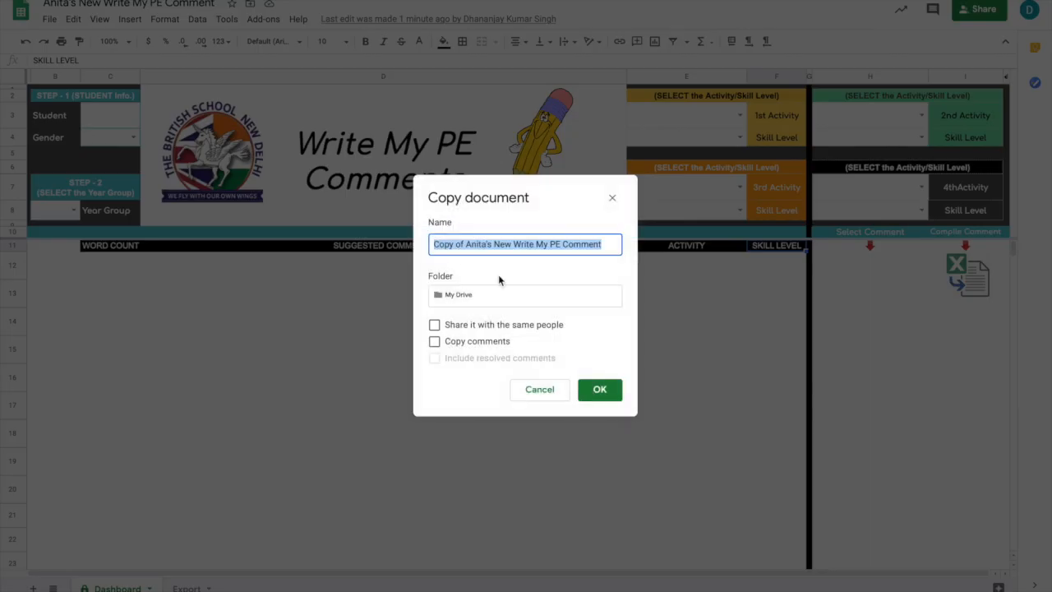
left_click(485, 244)
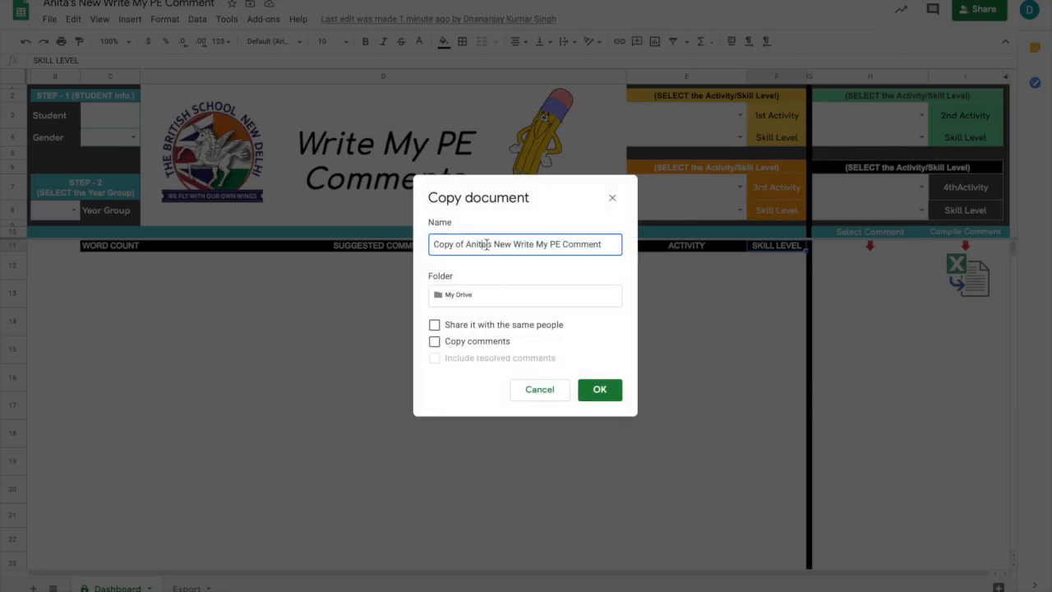
left_click_drag(486, 243, 434, 240)
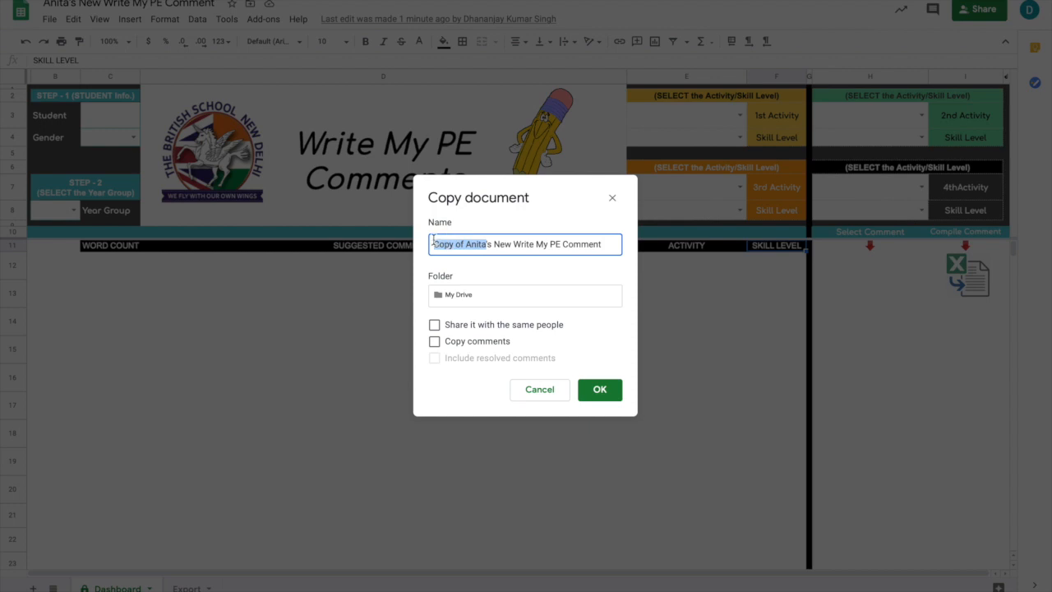
type("Name")
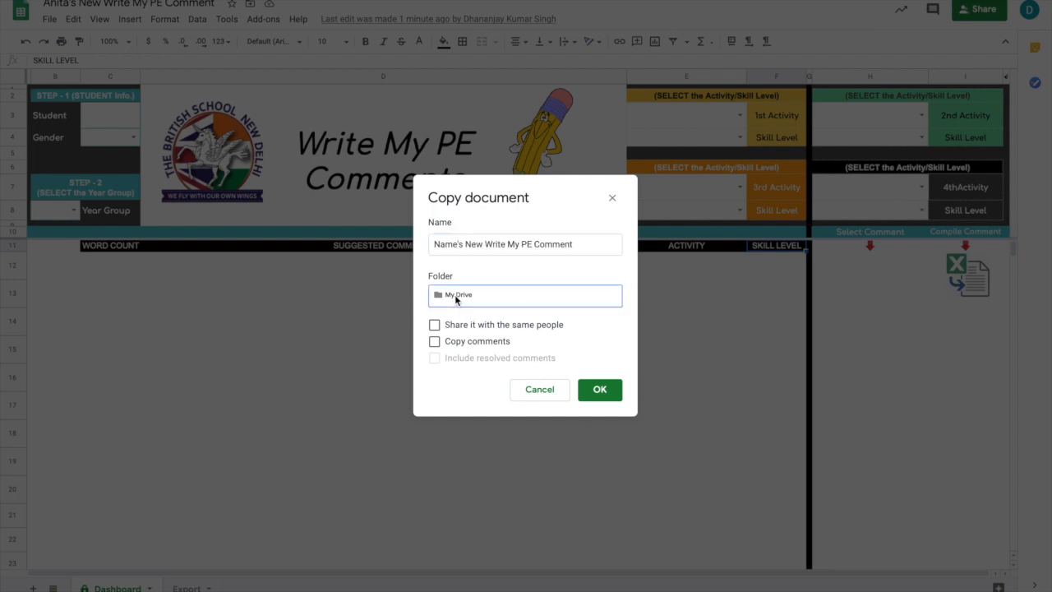
left_click(458, 300)
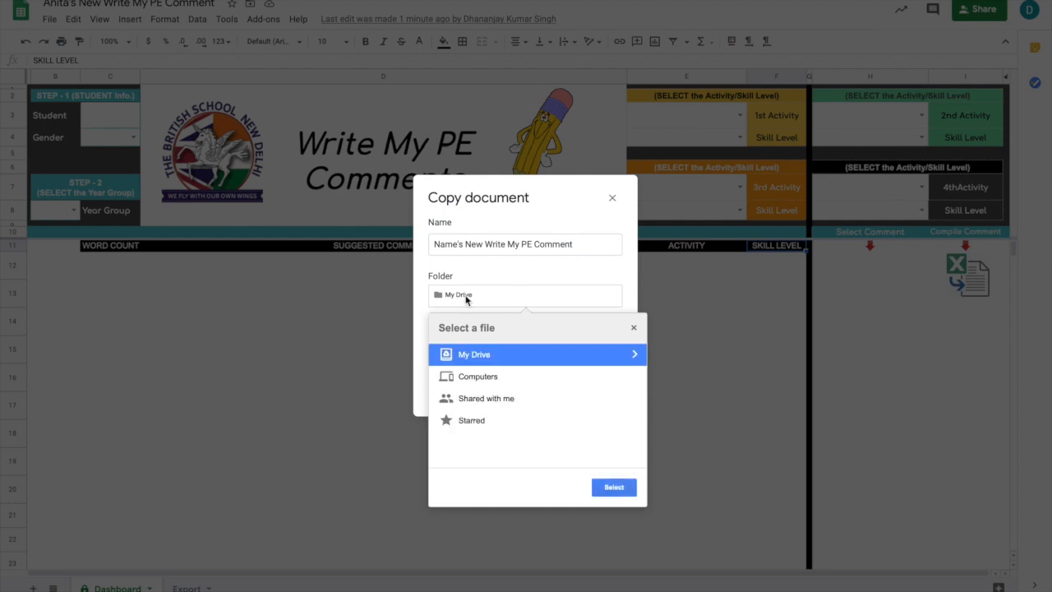
left_click(477, 279)
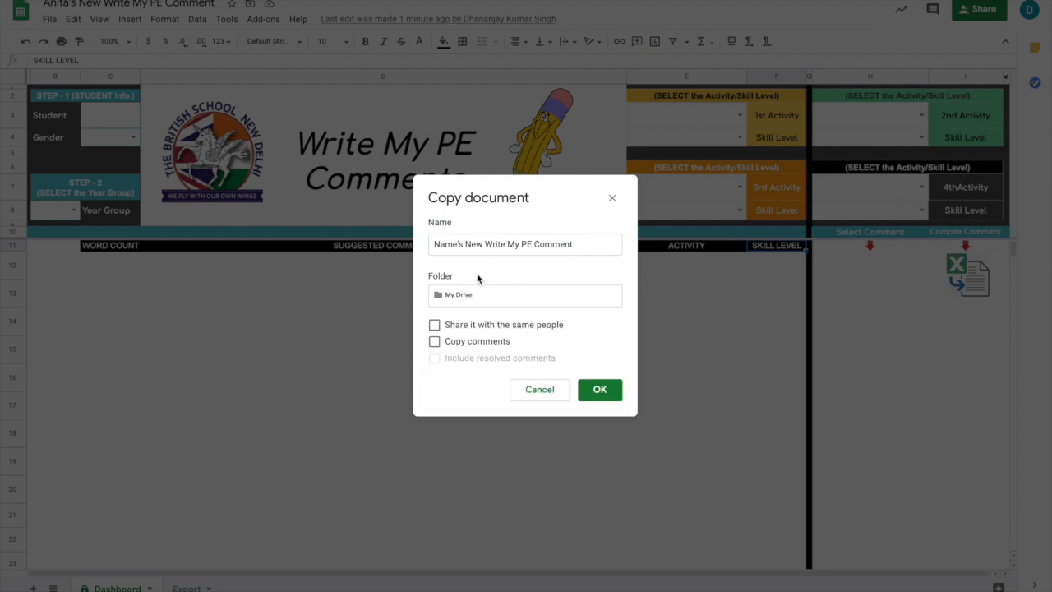
left_click(600, 392)
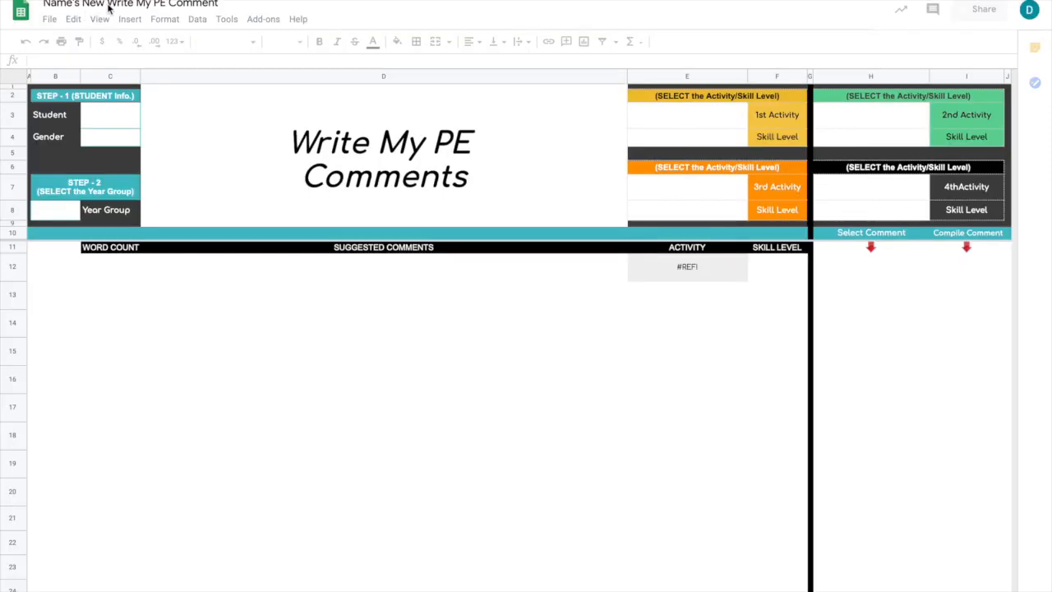
Try several teachers' first names at the start of the spreadsheet title, ending with "Name's New Write My PE Comment".
left_click_drag(74, 4, 39, 4)
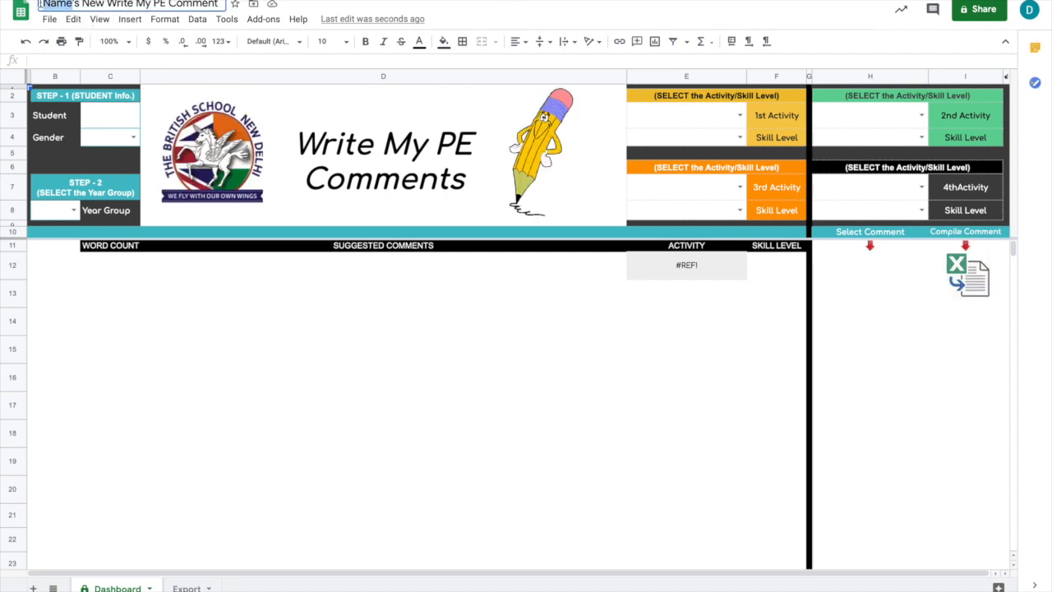
type("Dj")
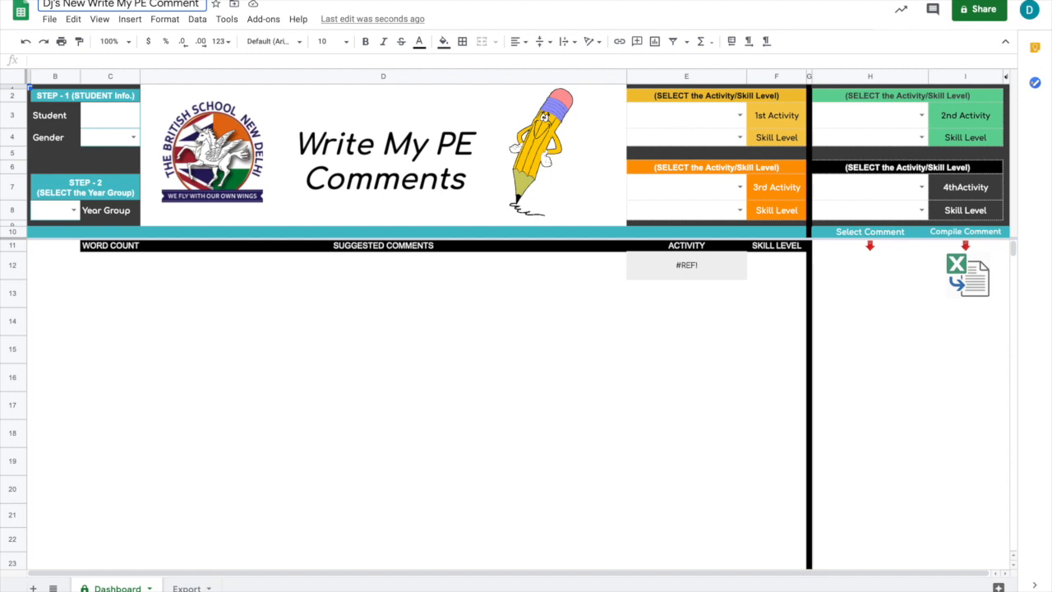
key("shift+Left")
key("shift+Left")
type("Pankaj")
key("shift+Left")
key("shift+Left")
key("shift+Left")
key("shift+Left")
key("shift+Left")
key("shift+Left")
type("Ankit")
key("shift+Left")
key("shift+Left")
key("shift+Left")
key("shift+Left")
key("shift+Left")
type("Rakesh")
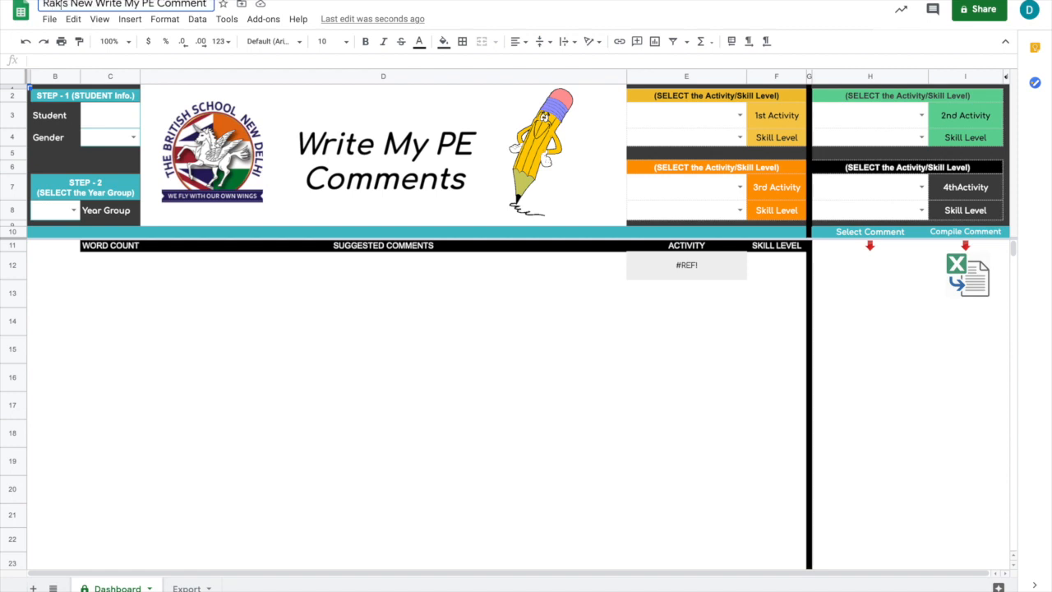
key("shift+Left")
key("shift+Left")
key("shift+Left")
key("shift+Left")
key("shift+Left")
key("shift+Left")
type("Jimy")
key("BackSpace")
key("BackSpace")
key("BackSpace")
key("BackSpace")
type("Name")
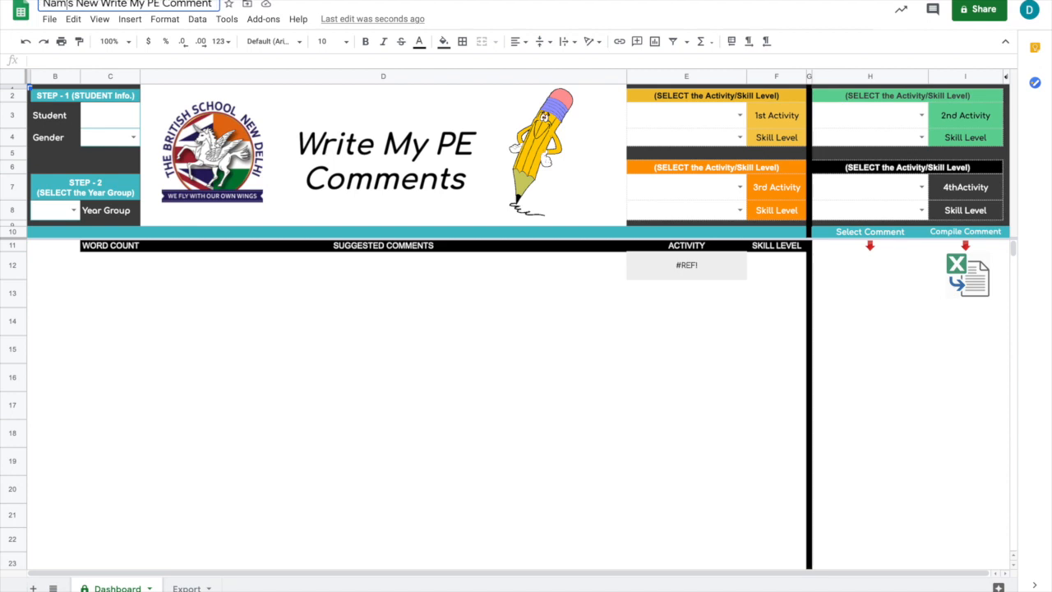
key("Return")
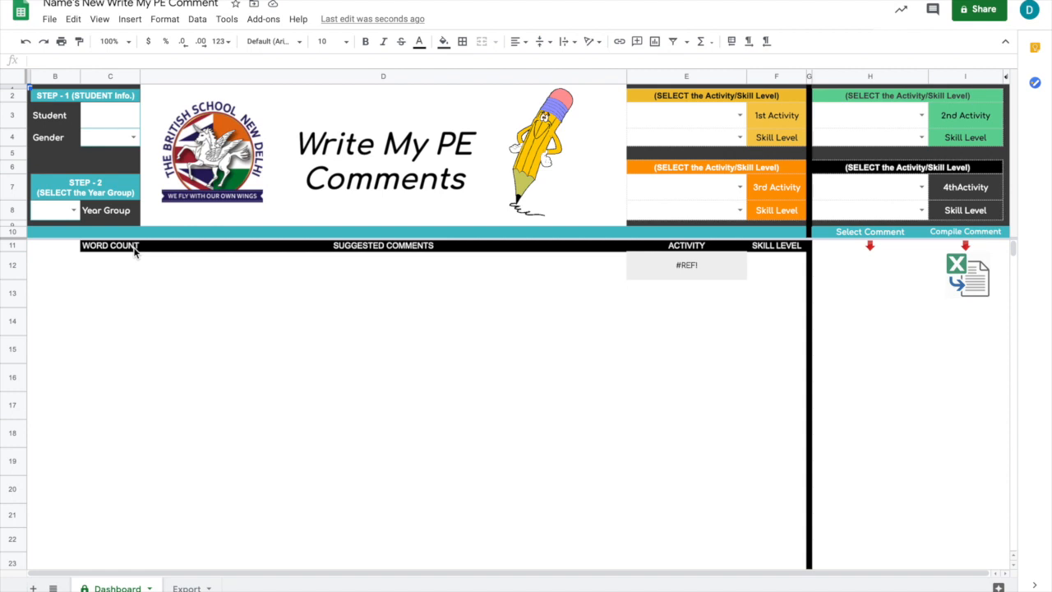
Select the #REF! cell under Activity and unhide the Comment upload sheet.
left_click(665, 276)
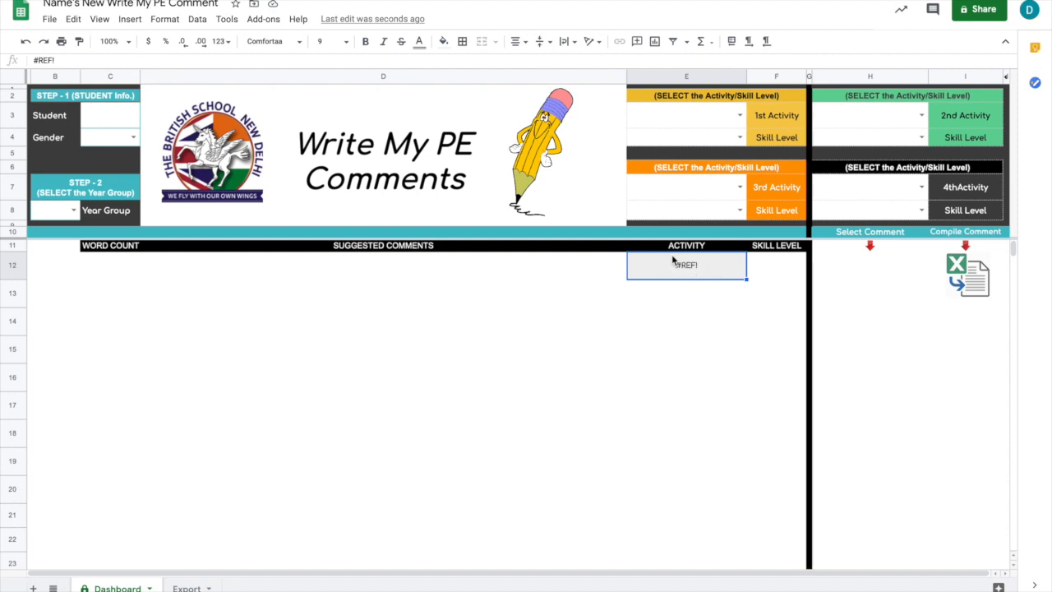
left_click(99, 19)
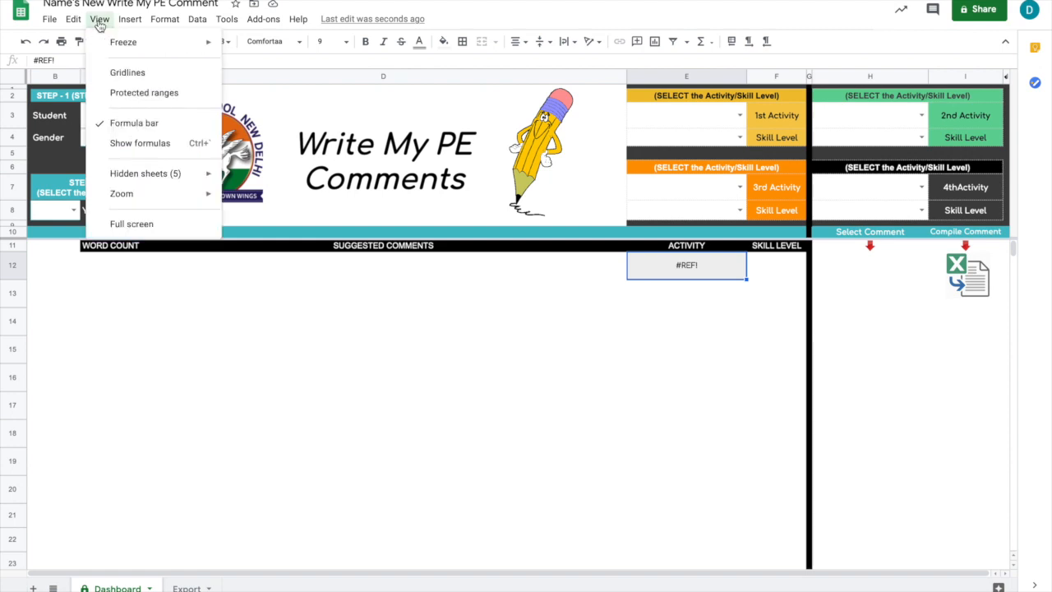
mouse_move(164, 180)
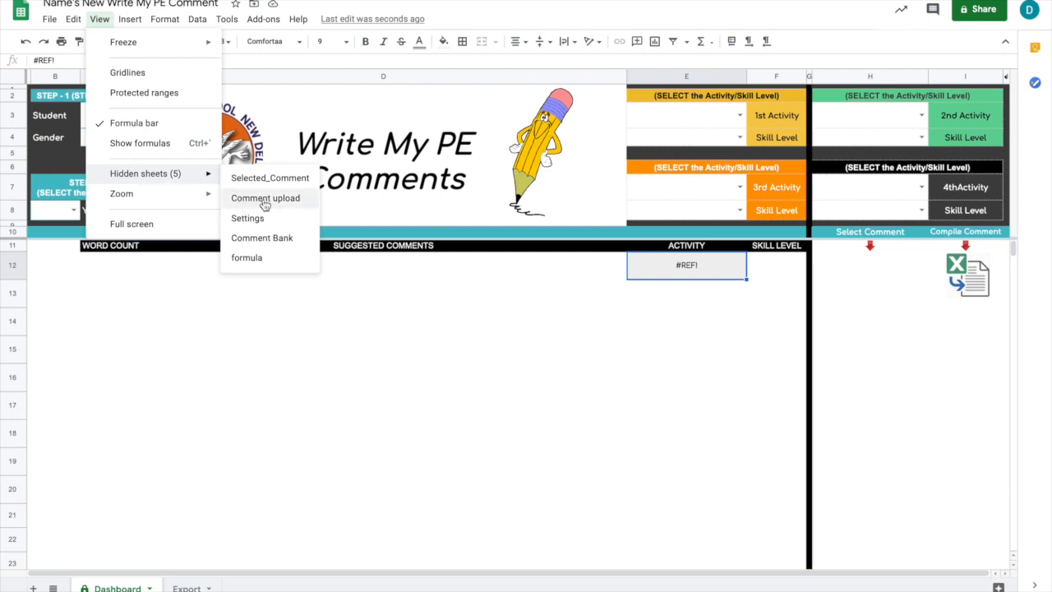
left_click(265, 201)
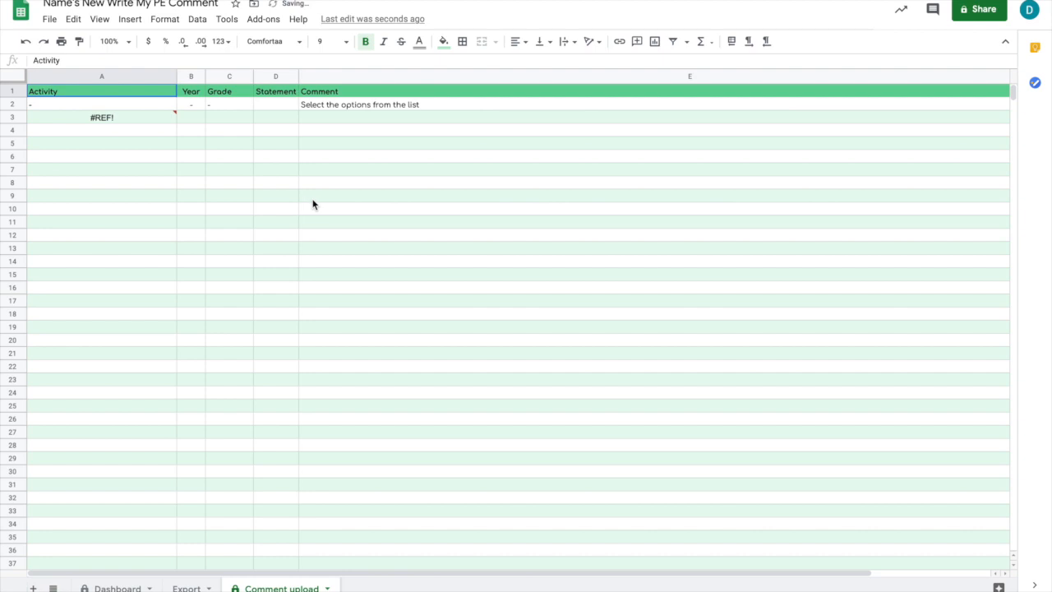
Allow access for the importrange formula in cell A3 of the Comment upload sheet.
left_click(119, 116)
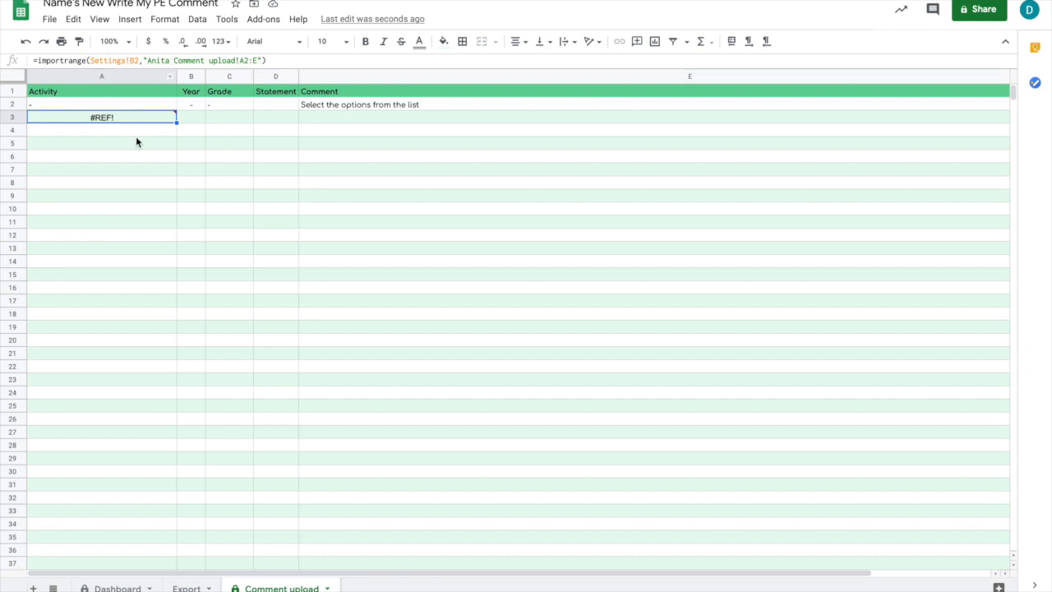
mouse_move(115, 117)
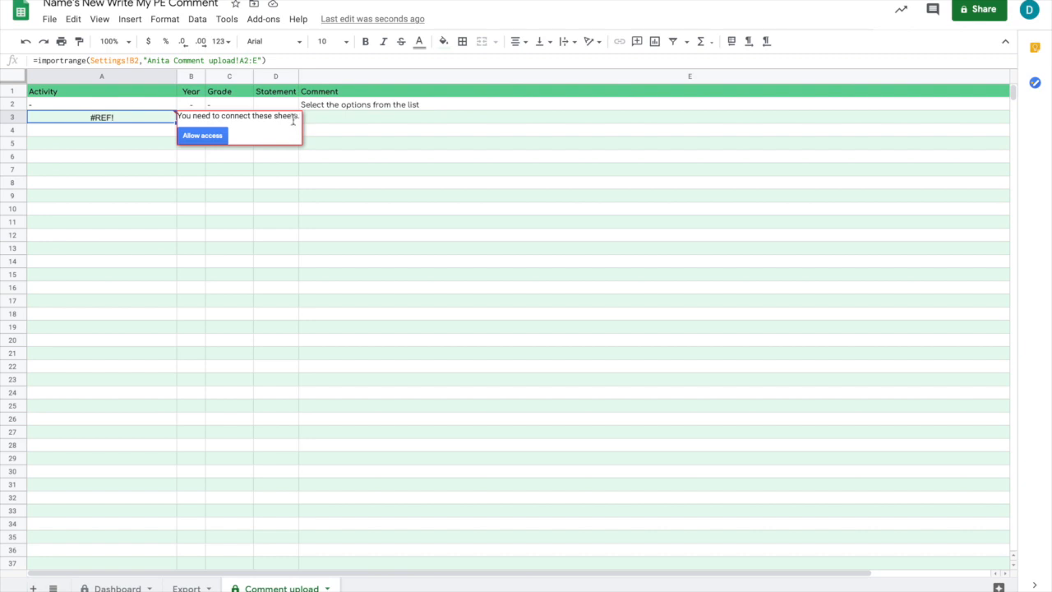
left_click(203, 137)
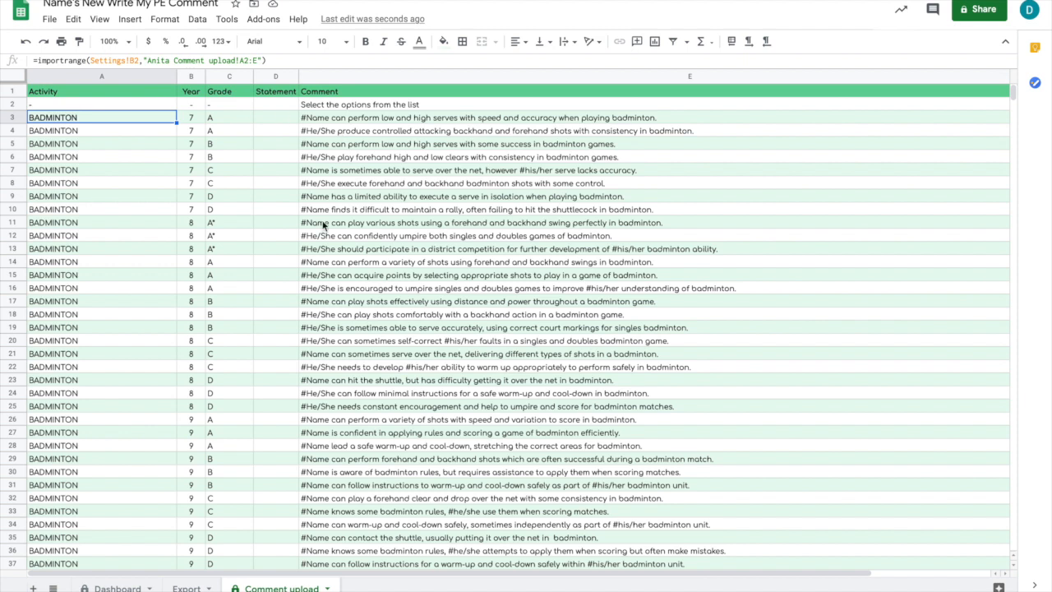
Check the Dashboard's Activity column and hide the Comment upload sheet again.
left_click(119, 587)
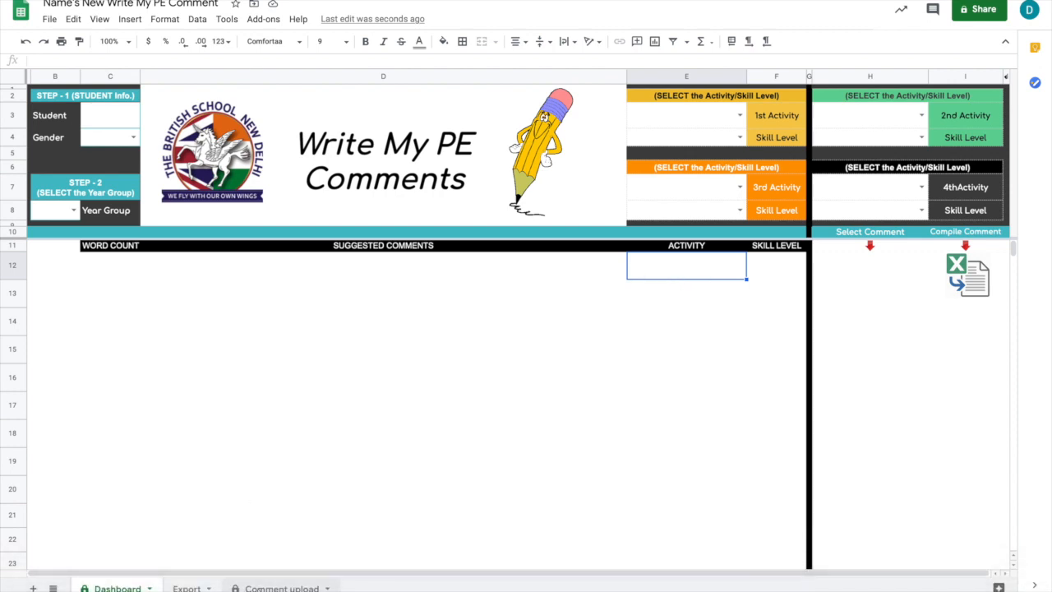
left_click(260, 589)
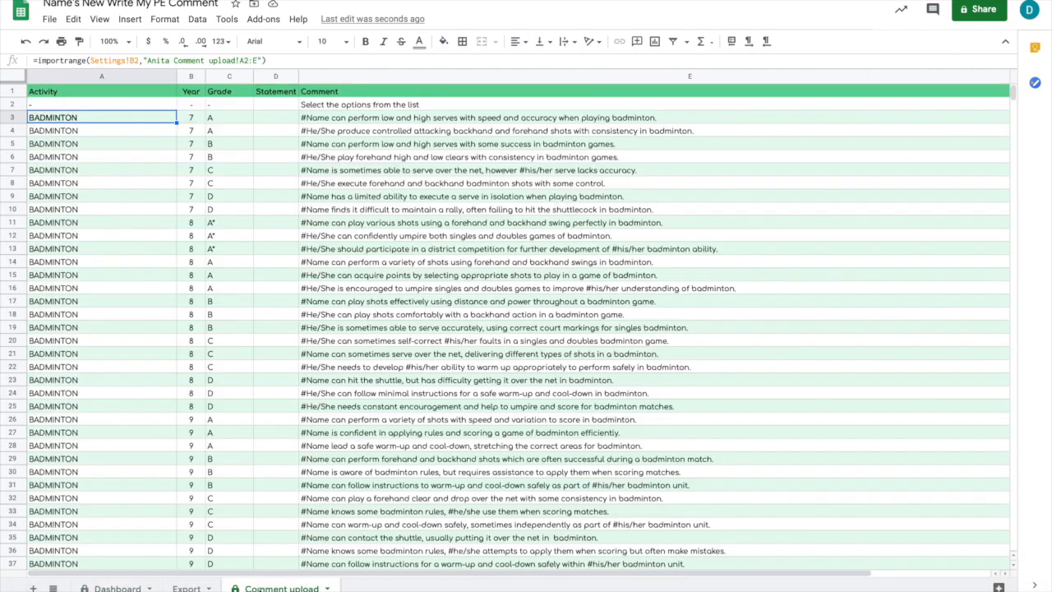
right_click(282, 589)
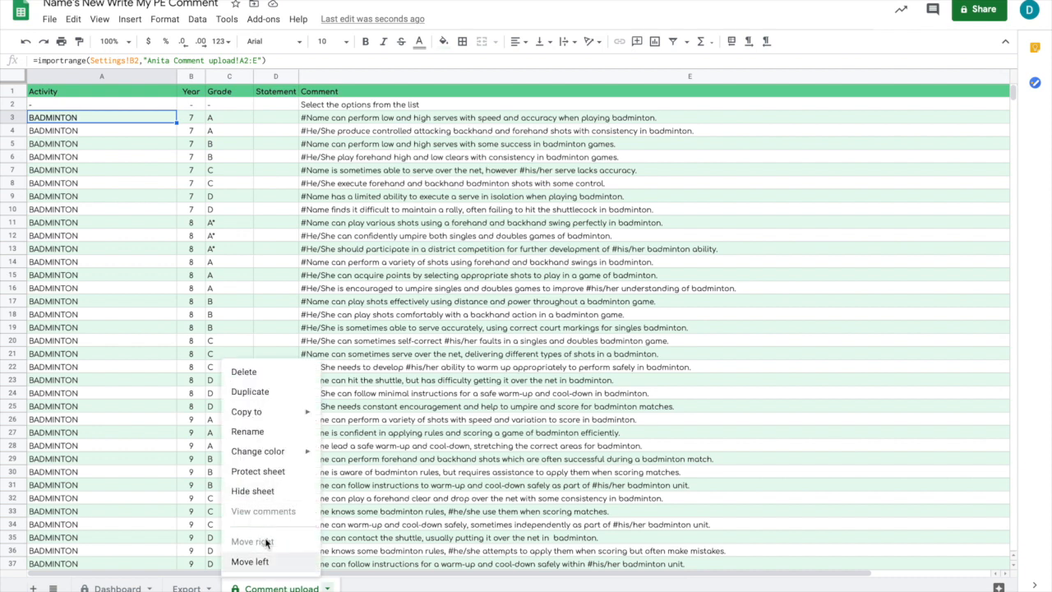
left_click(251, 491)
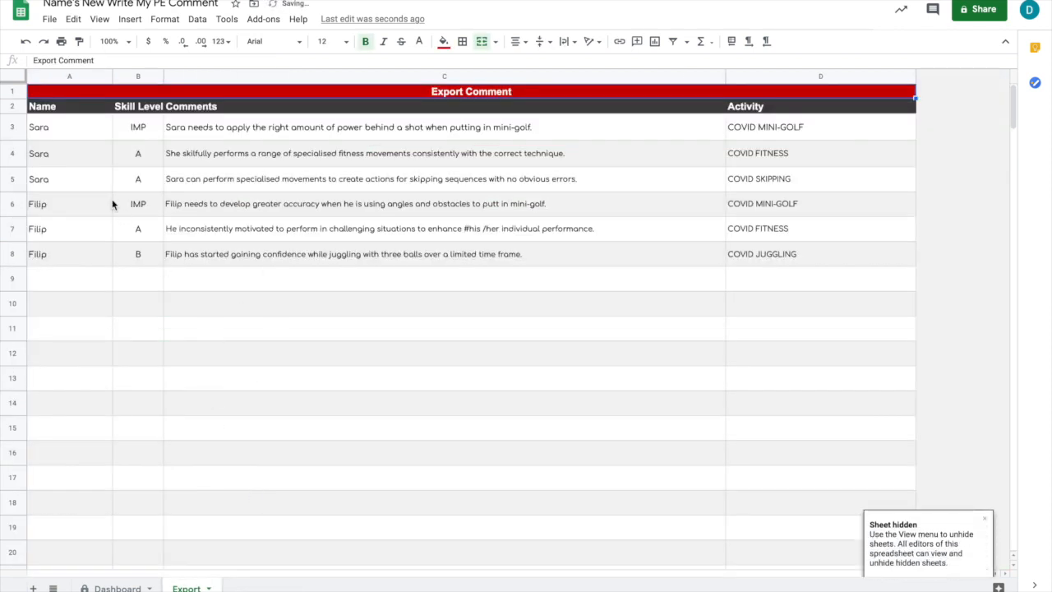
Clear the old student comments in A3:D8 of the Export sheet.
left_click_drag(77, 124, 783, 255)
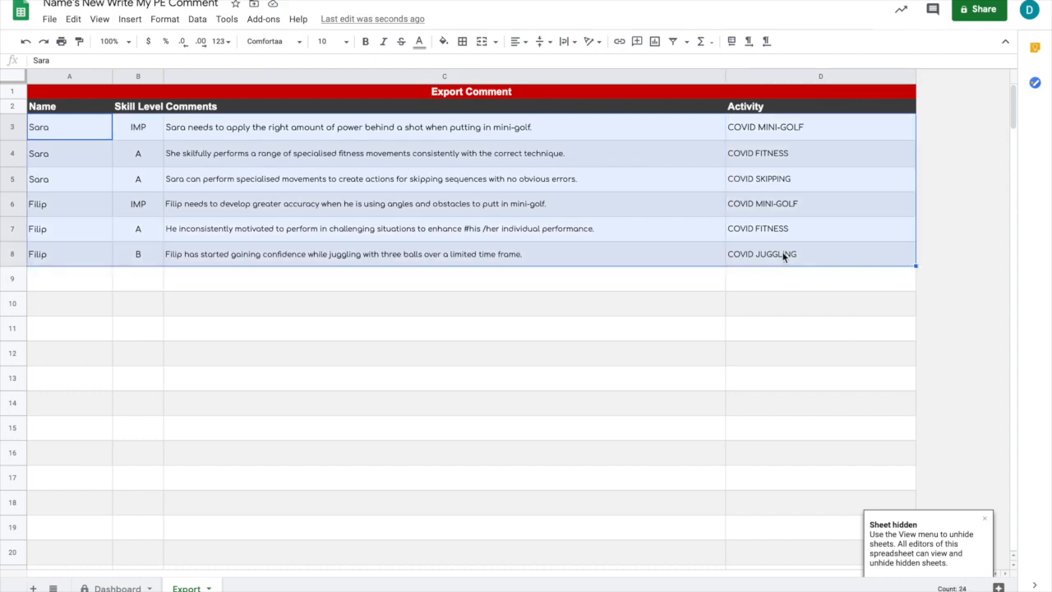
key("Delete")
left_click(496, 332)
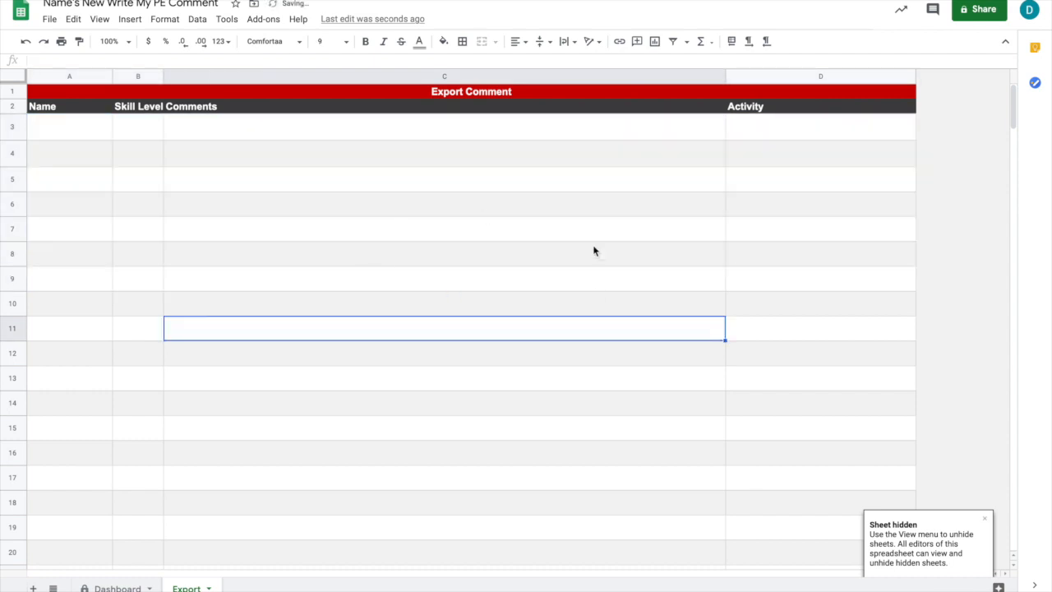
Fill in the Dashboard's student details with the student's first name, gender Male and year group Year 11.
left_click(116, 588)
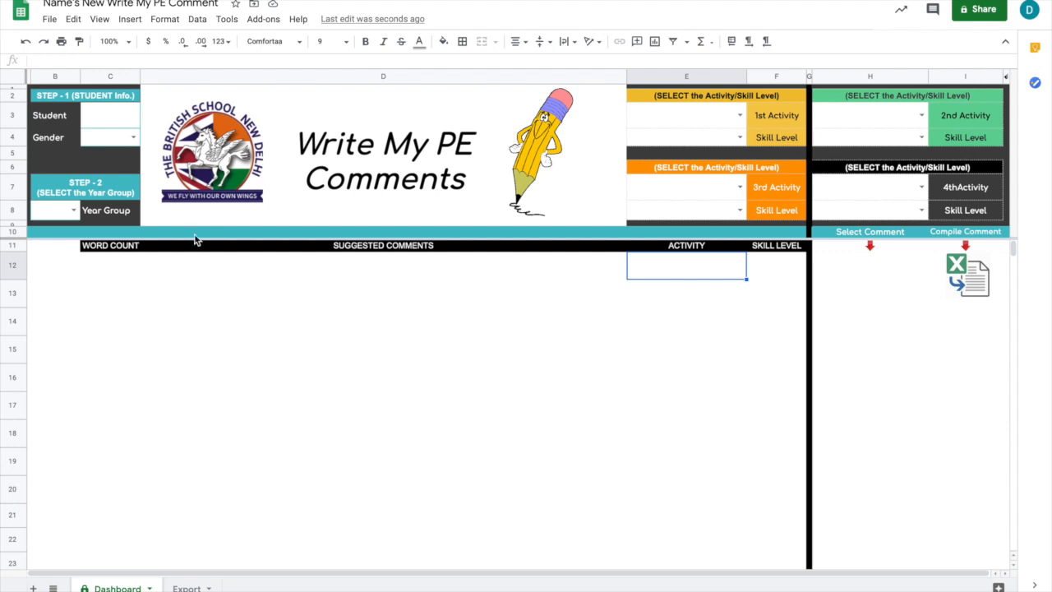
left_click(100, 123)
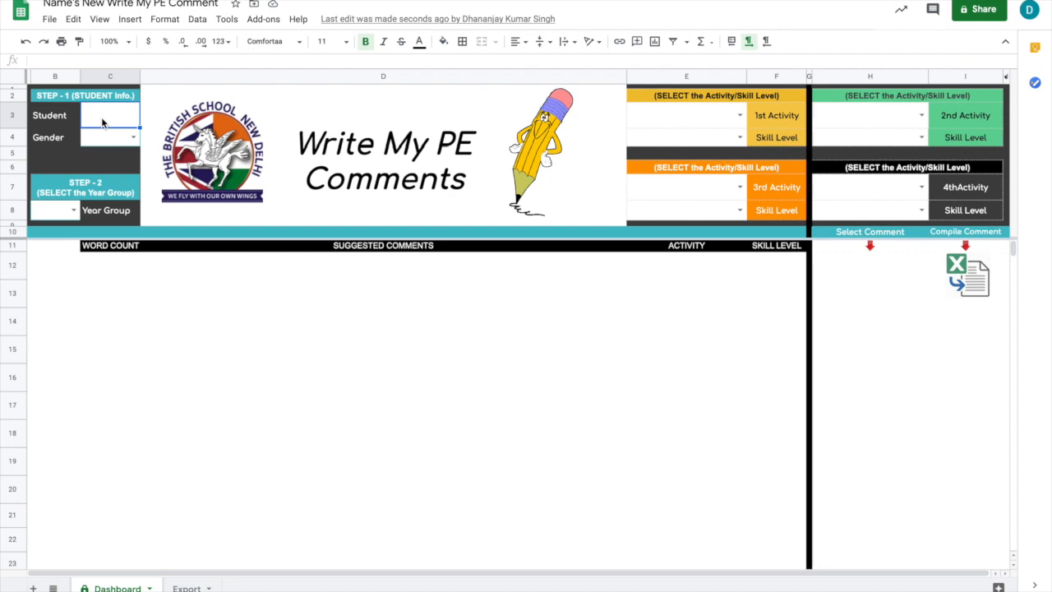
type("Ruchir")
left_click(132, 138)
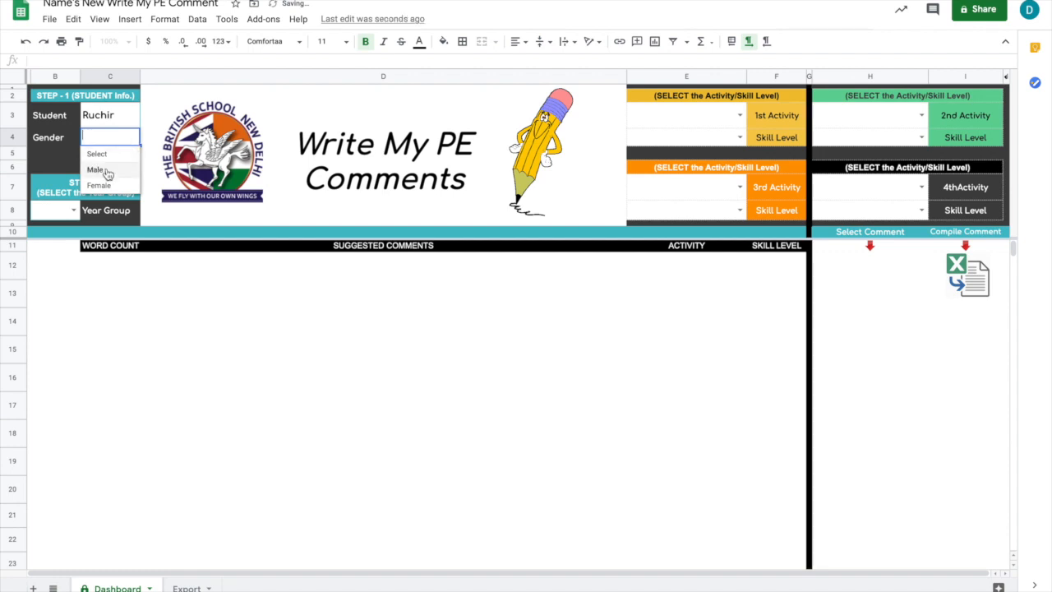
left_click(102, 169)
left_click(73, 210)
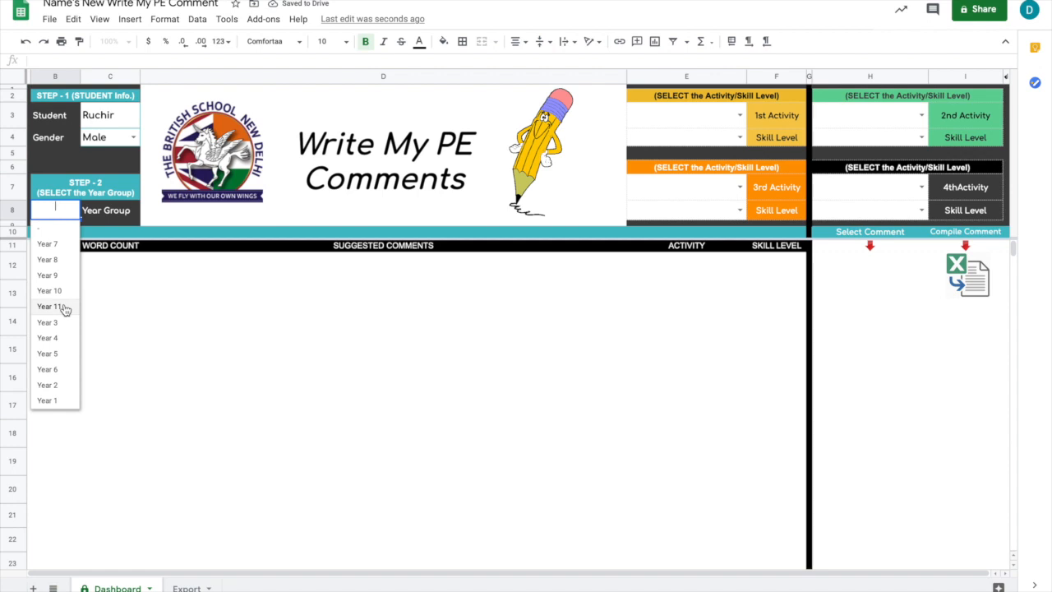
left_click(64, 307)
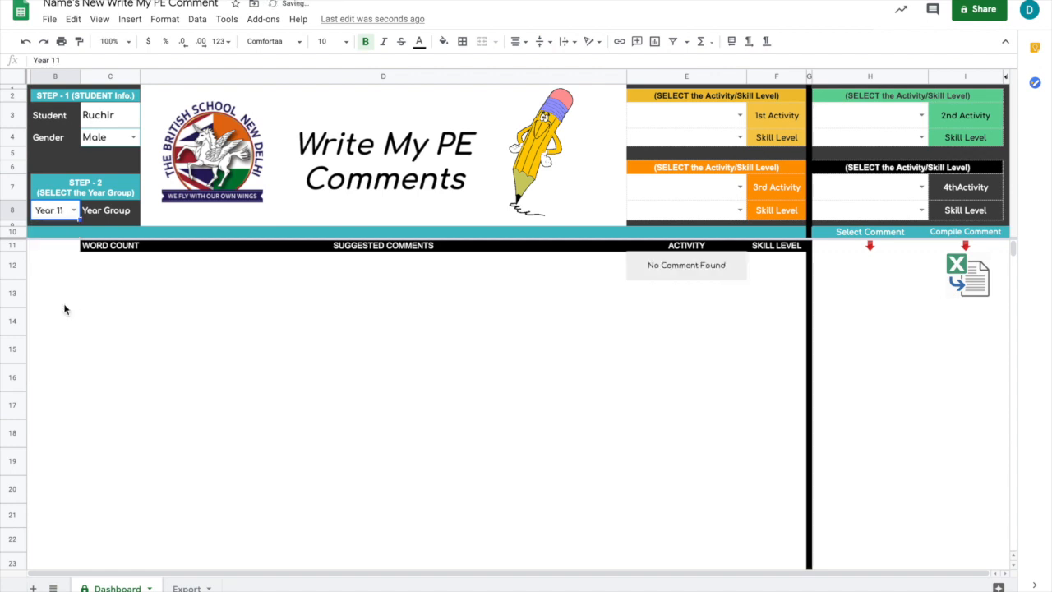
Switch the year group to Year 7 to view its 1st Activity options, and set it back to Year 11.
left_click(74, 212)
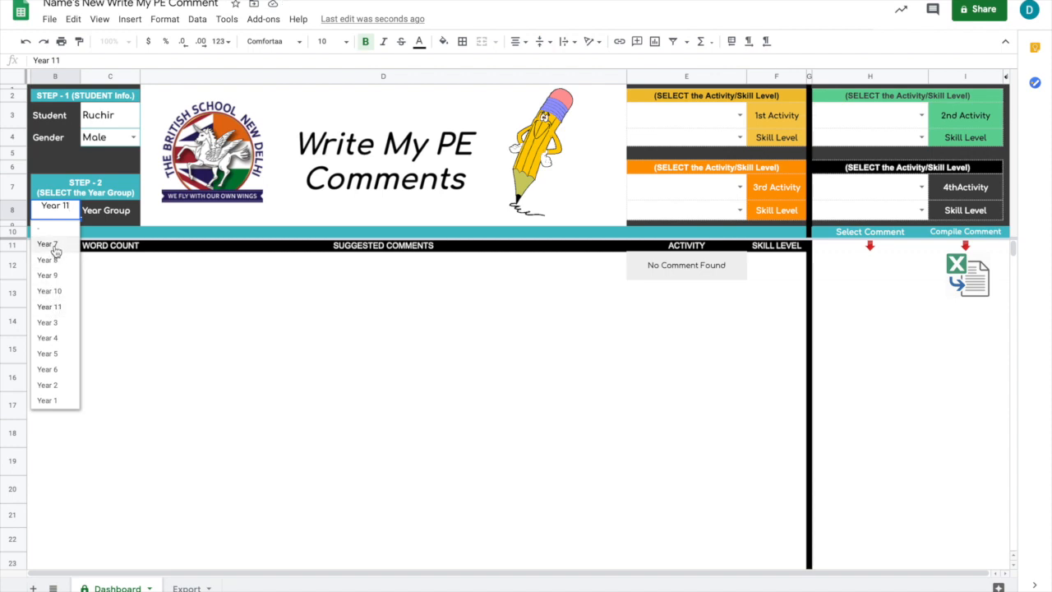
left_click(47, 245)
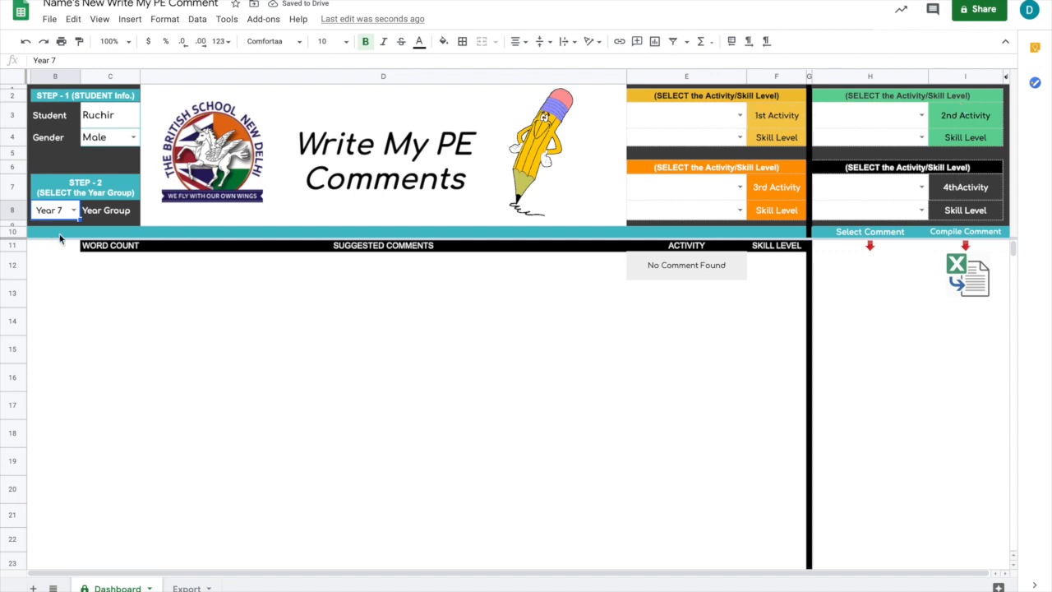
left_click(741, 115)
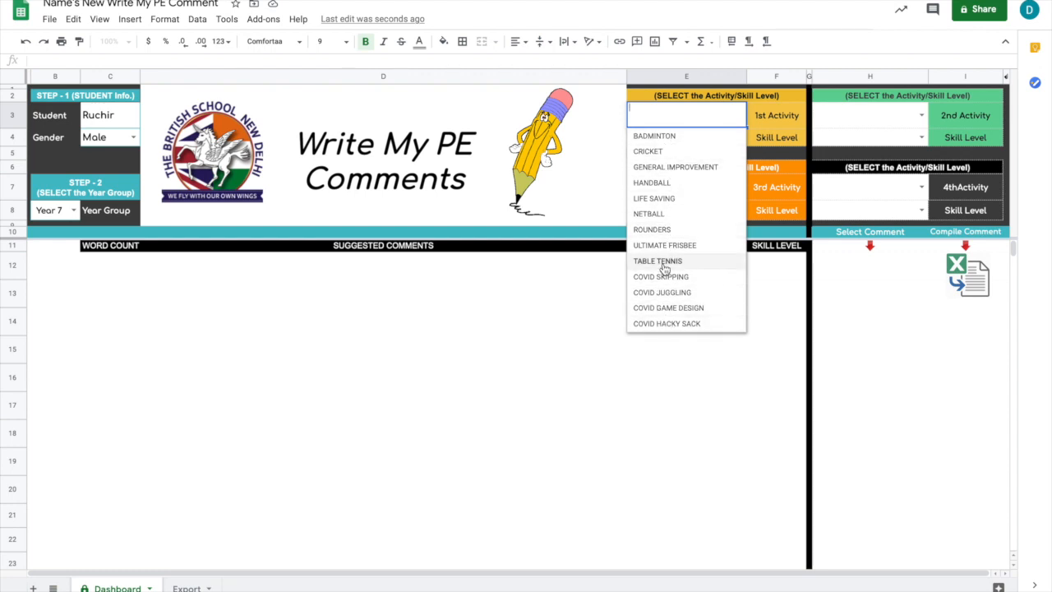
left_click(74, 211)
left_click(54, 306)
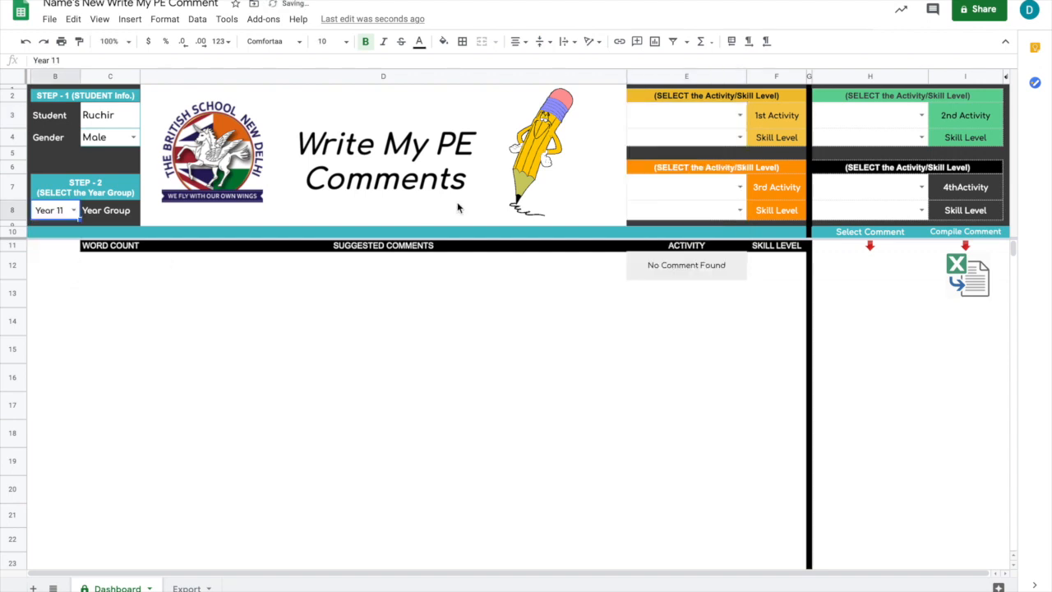
Set the 1st Activity to COVID MINI-GOLF, trying skill level B before settling on skill level A.
left_click(740, 116)
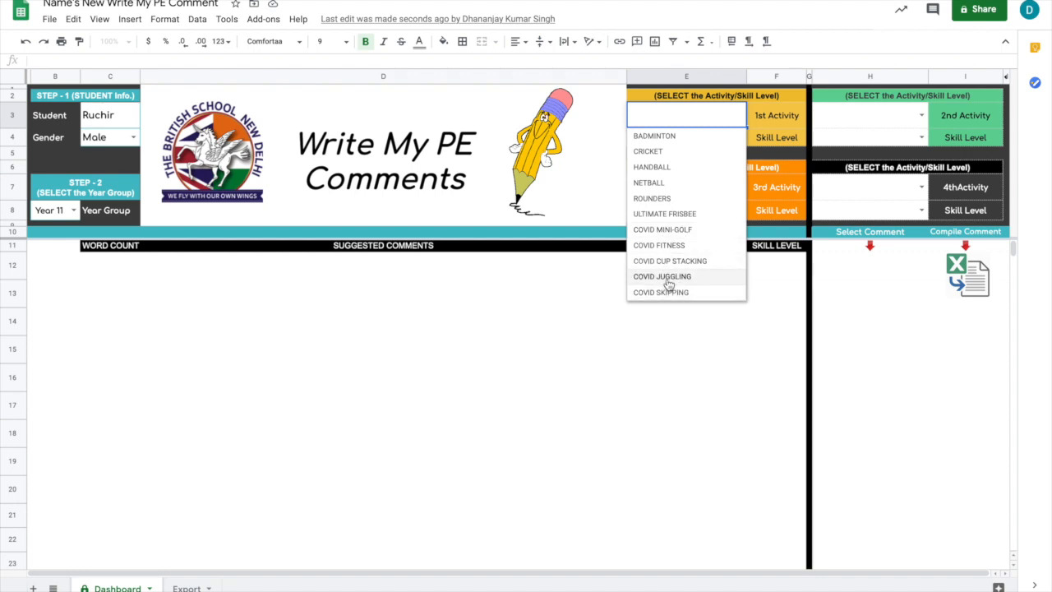
left_click(666, 231)
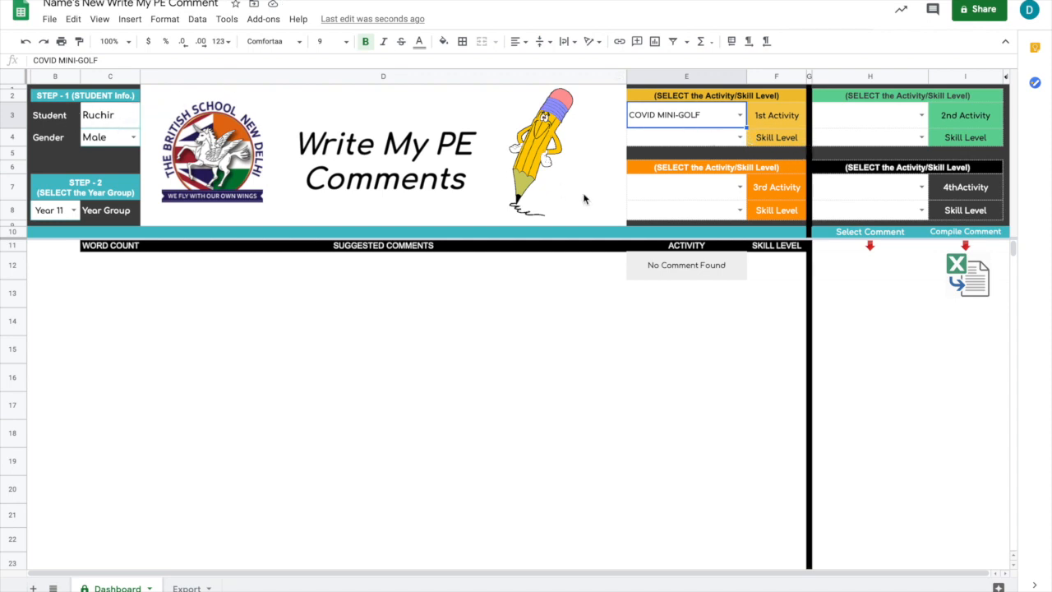
left_click(740, 137)
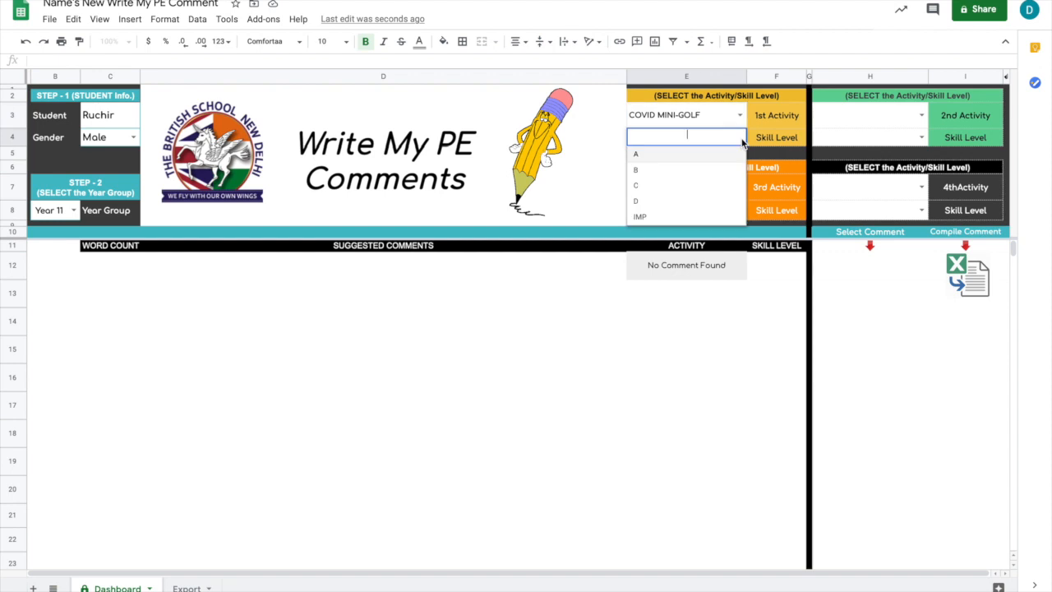
left_click(651, 171)
left_click(739, 137)
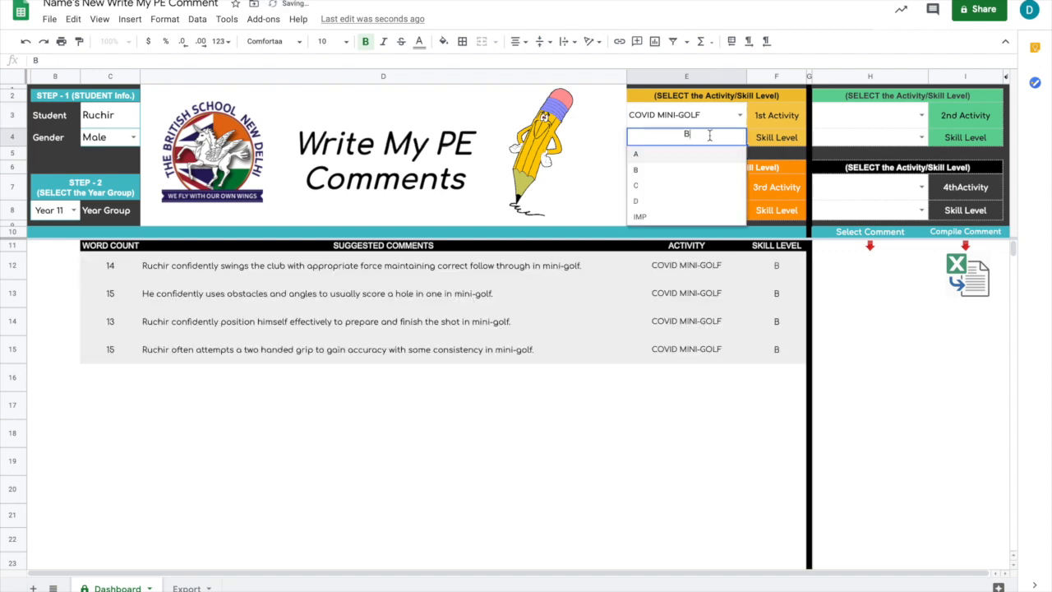
left_click(656, 158)
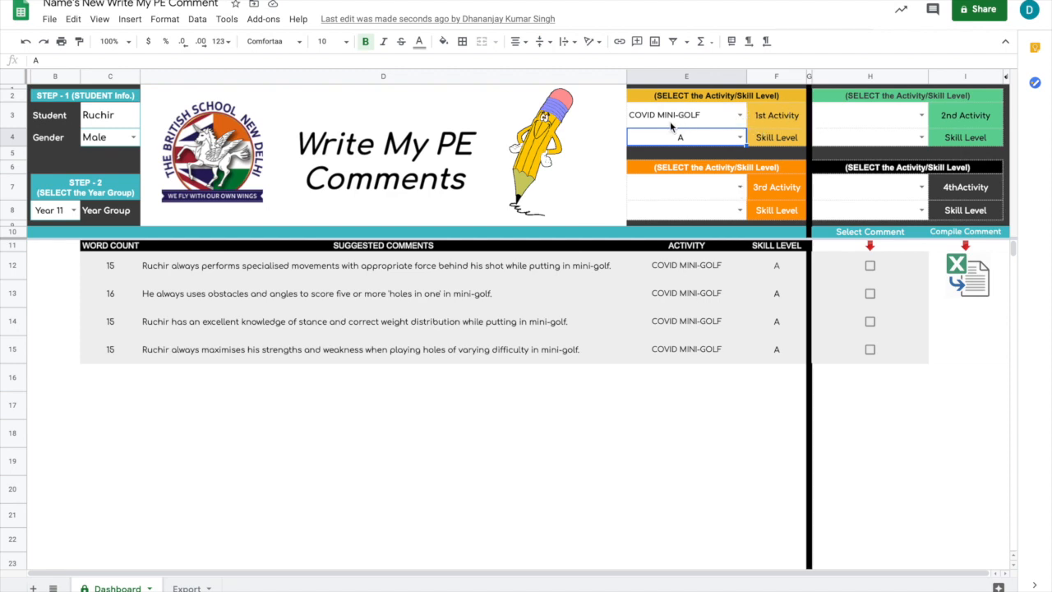
Set the 2nd Activity to COVID JUGGLING with skill level B.
left_click(921, 116)
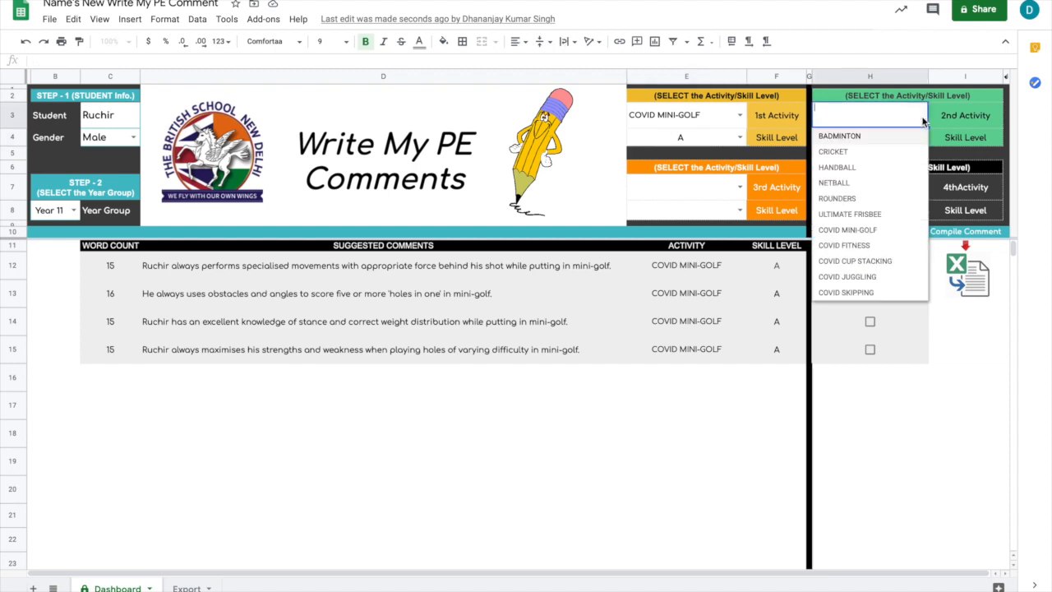
left_click(866, 279)
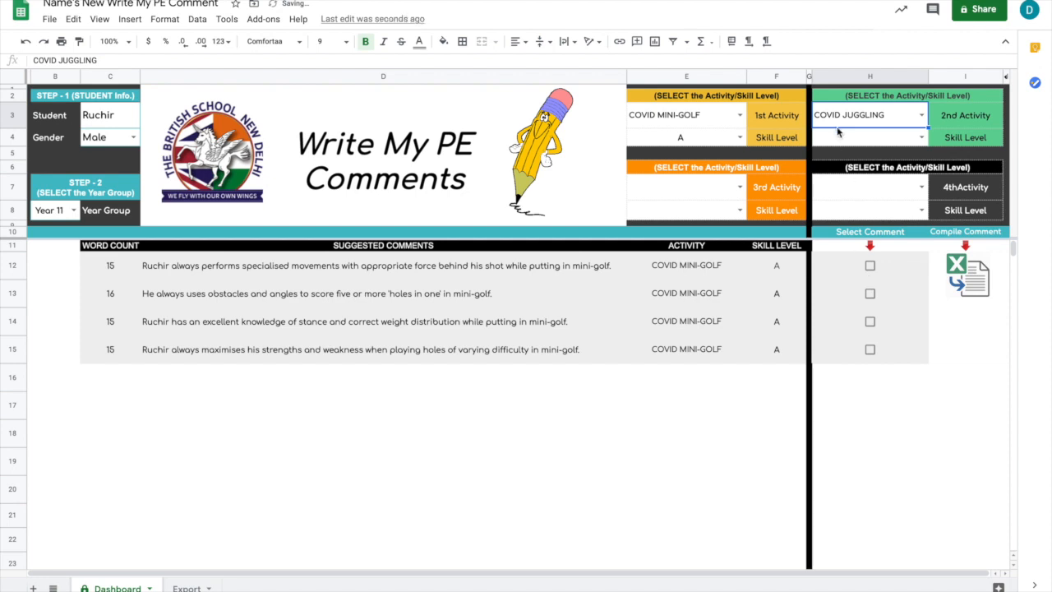
left_click(922, 138)
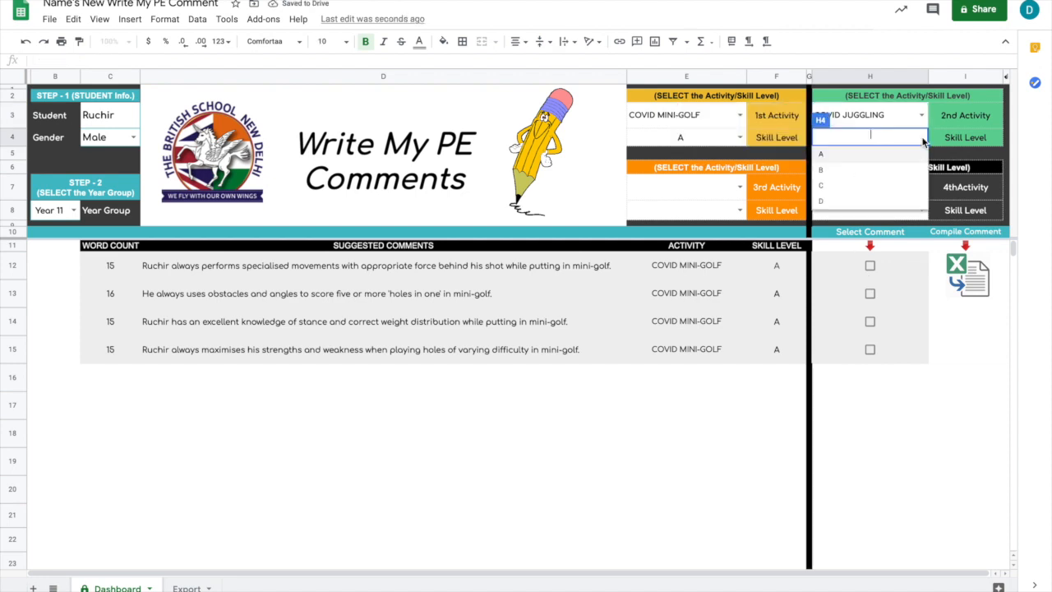
left_click(833, 173)
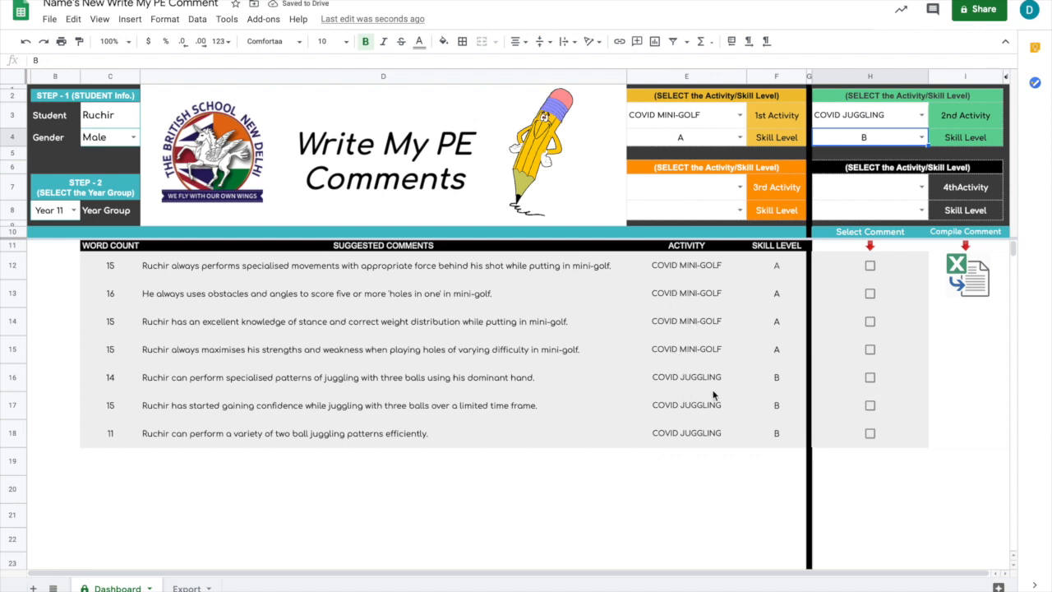
Set the 3rd Activity to COVID FITNESS with skill level C and look through the suggested comments.
left_click(740, 188)
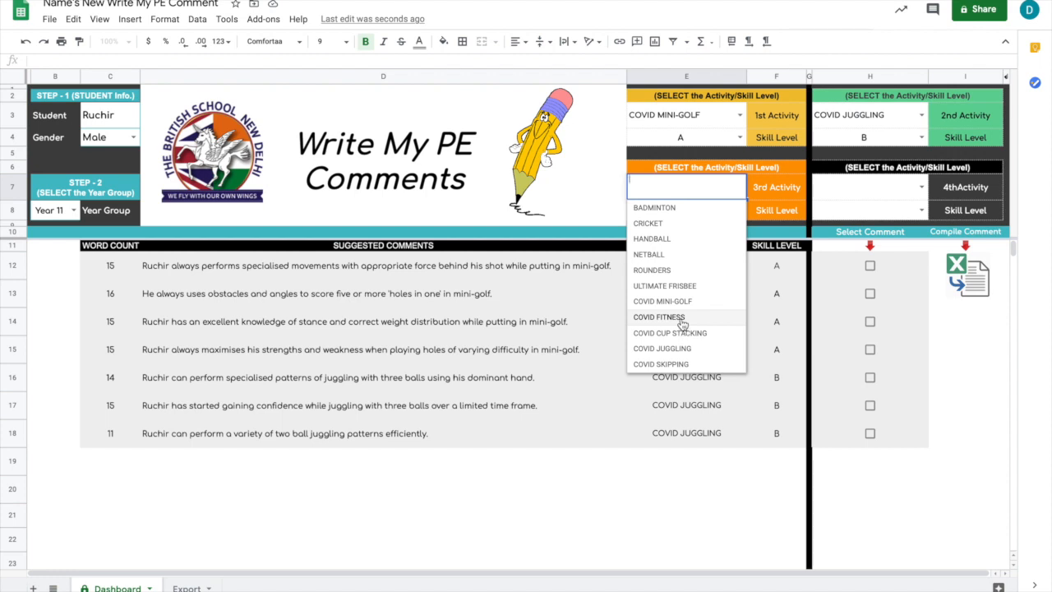
left_click(682, 319)
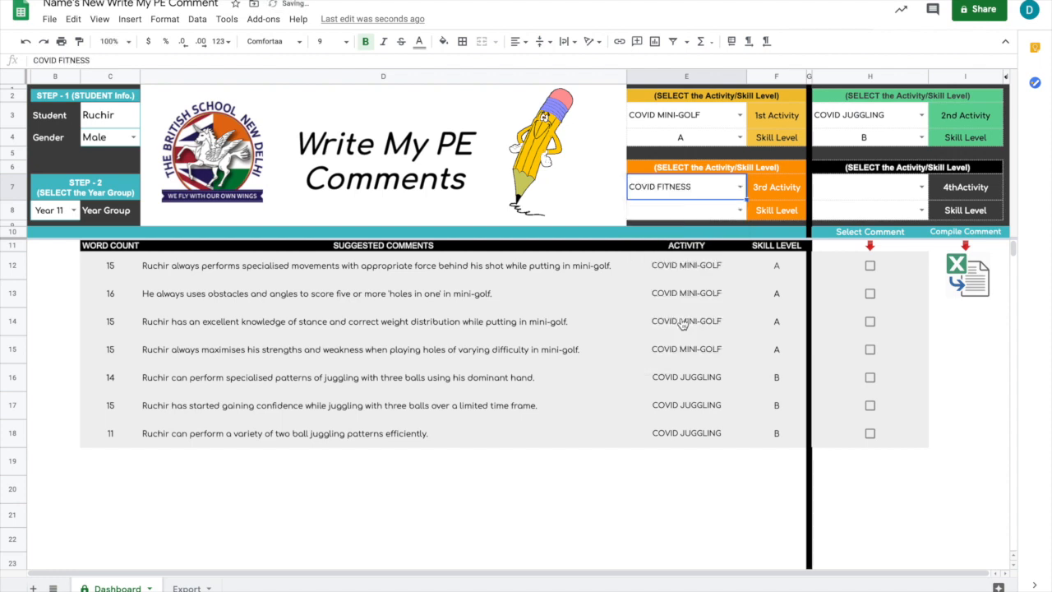
left_click(740, 210)
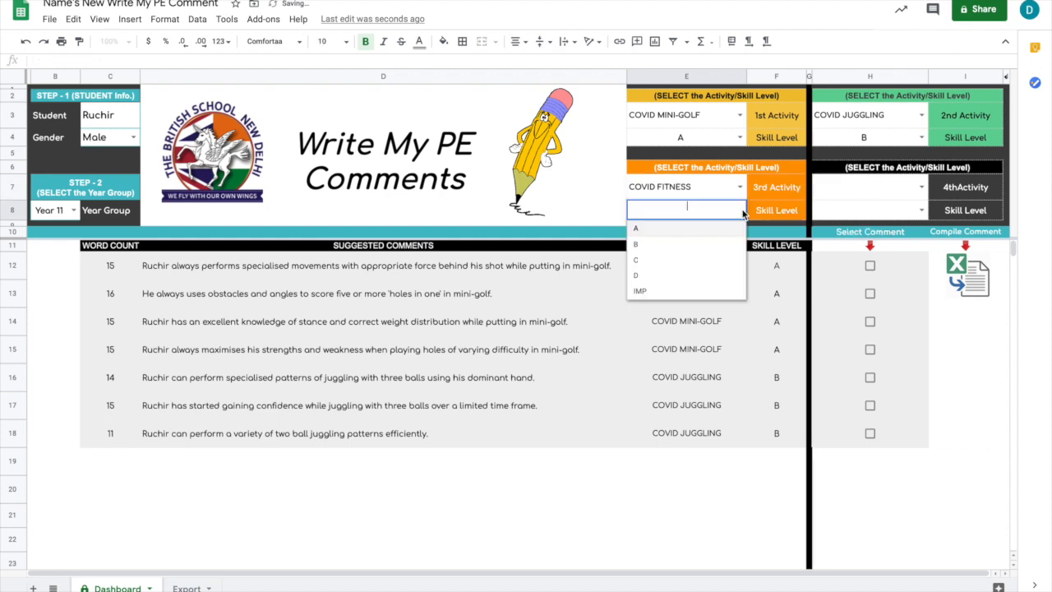
left_click(648, 261)
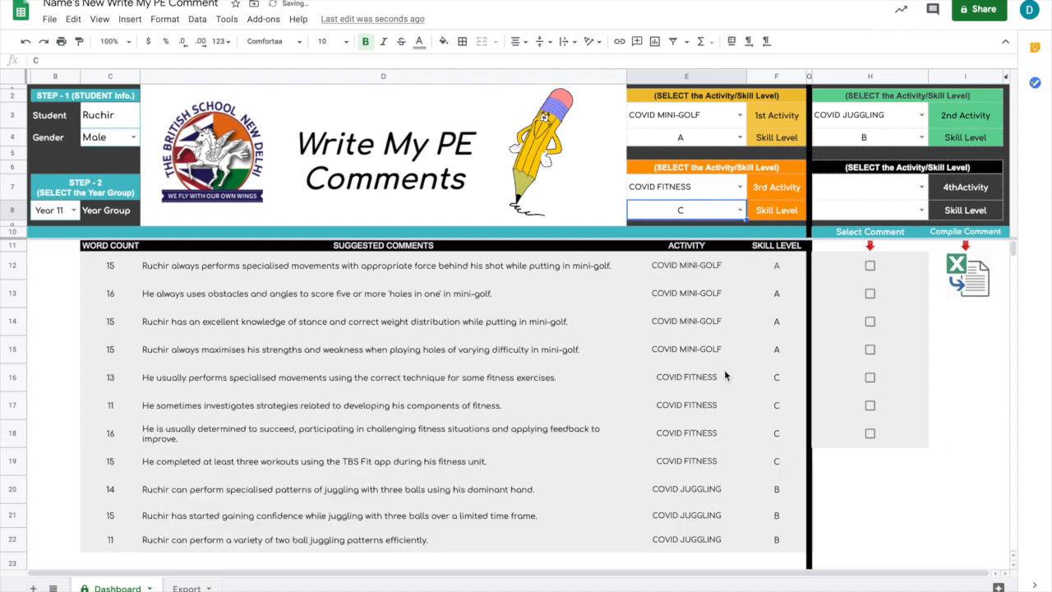
scroll(724, 369, "down", 3)
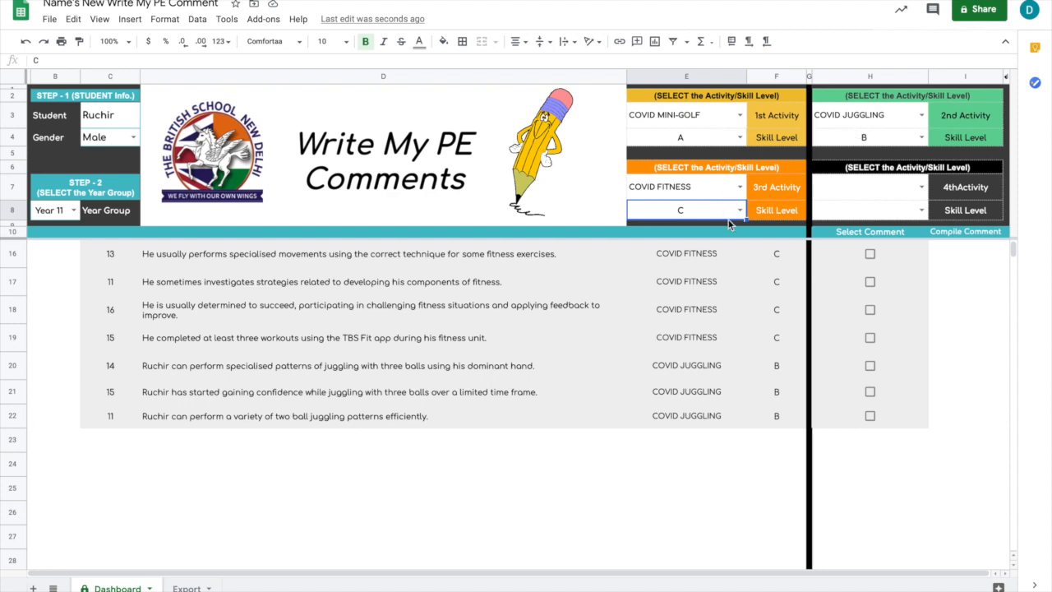
Set the 4th Activity to COVID FITNESS with skill level IMP.
left_click(859, 193)
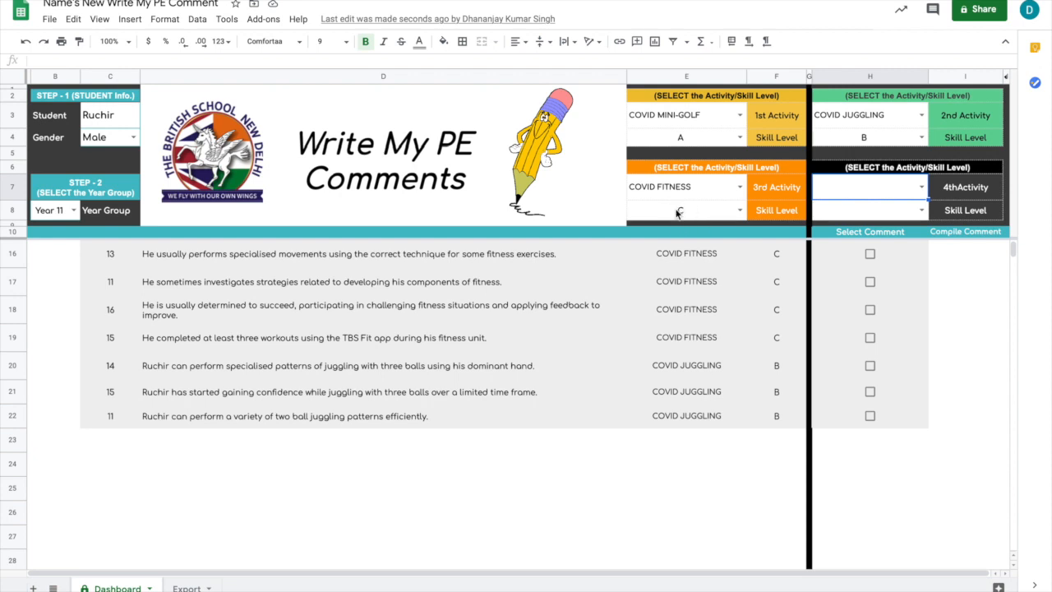
left_click(921, 188)
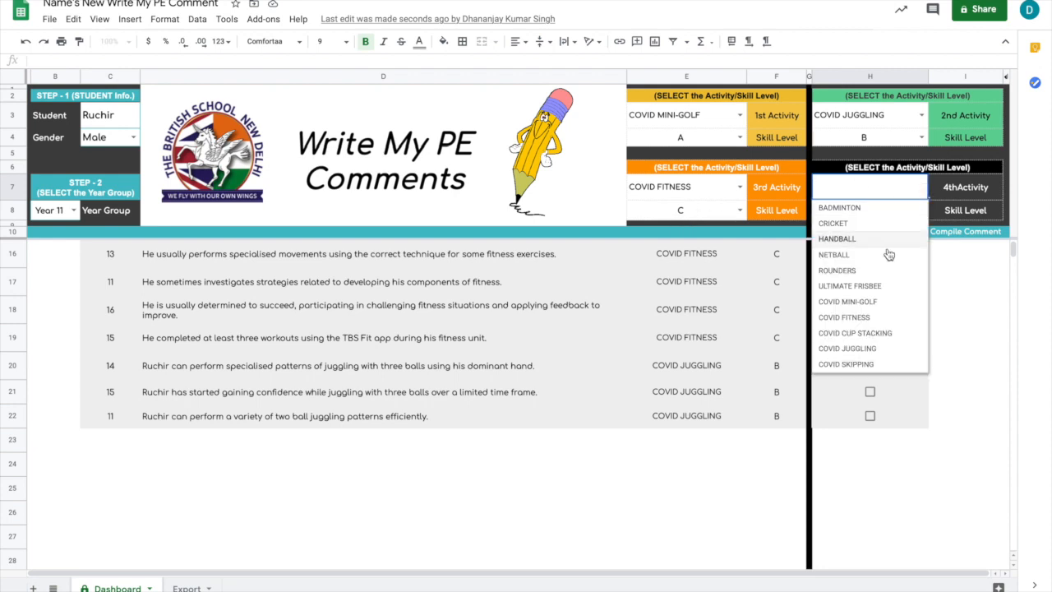
left_click(870, 323)
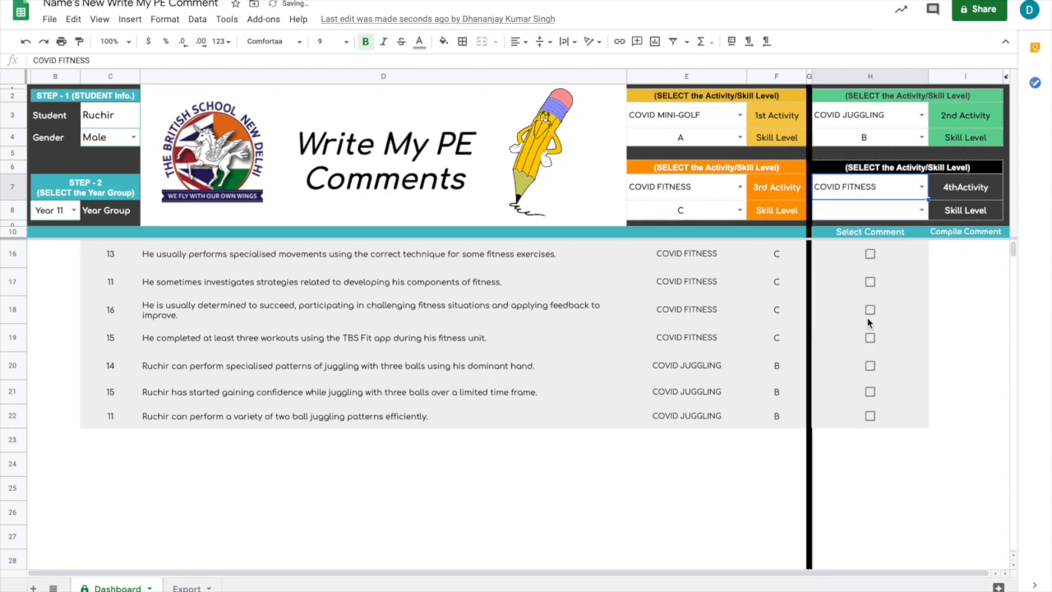
left_click(921, 212)
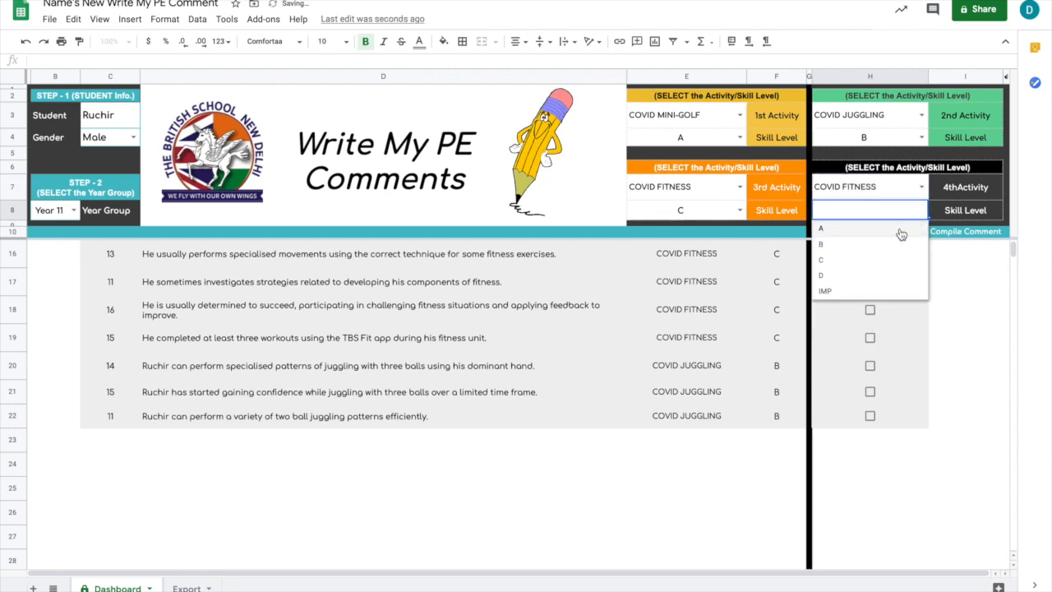
left_click(844, 291)
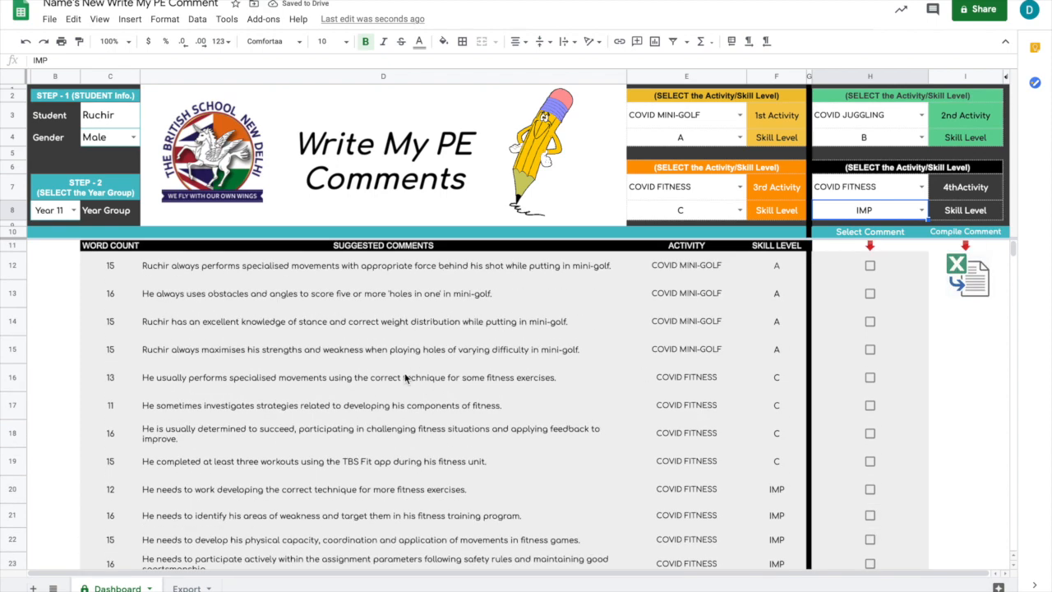
Review the suggested comments and select the mini-golf comment in row 12 about specialised movements while putting.
scroll(405, 378, "down", 2)
scroll(405, 378, "up", 5)
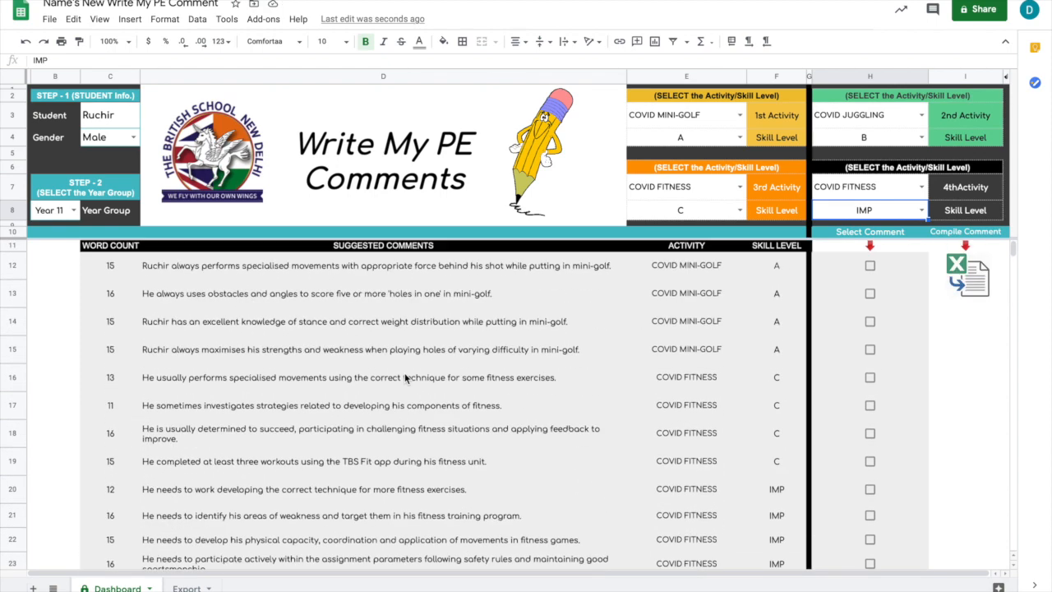
scroll(406, 378, "down", 4)
scroll(406, 378, "up", 5)
scroll(715, 348, "down", 3)
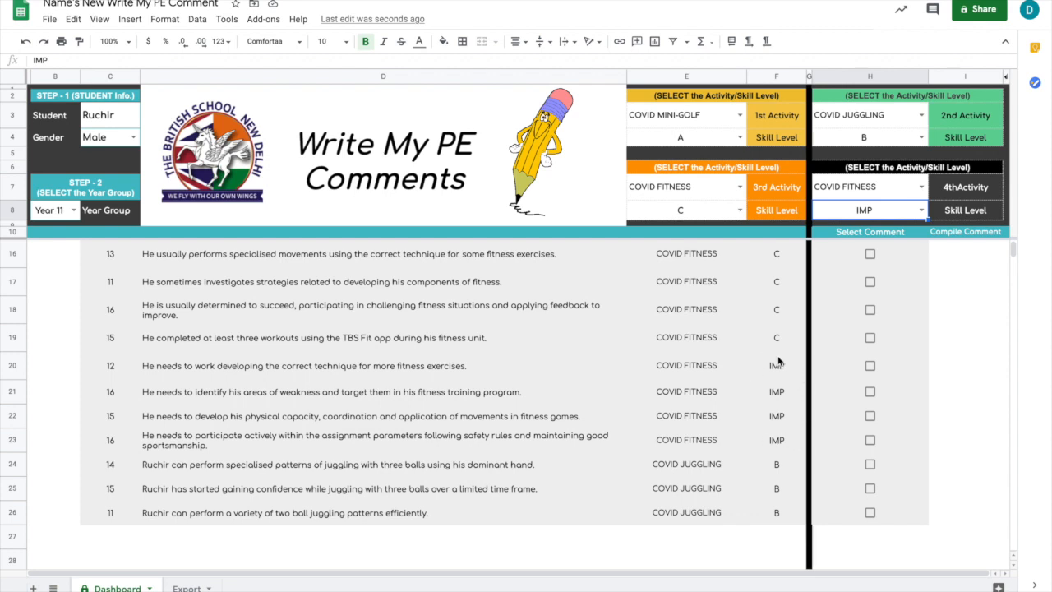
scroll(779, 361, "up", 3)
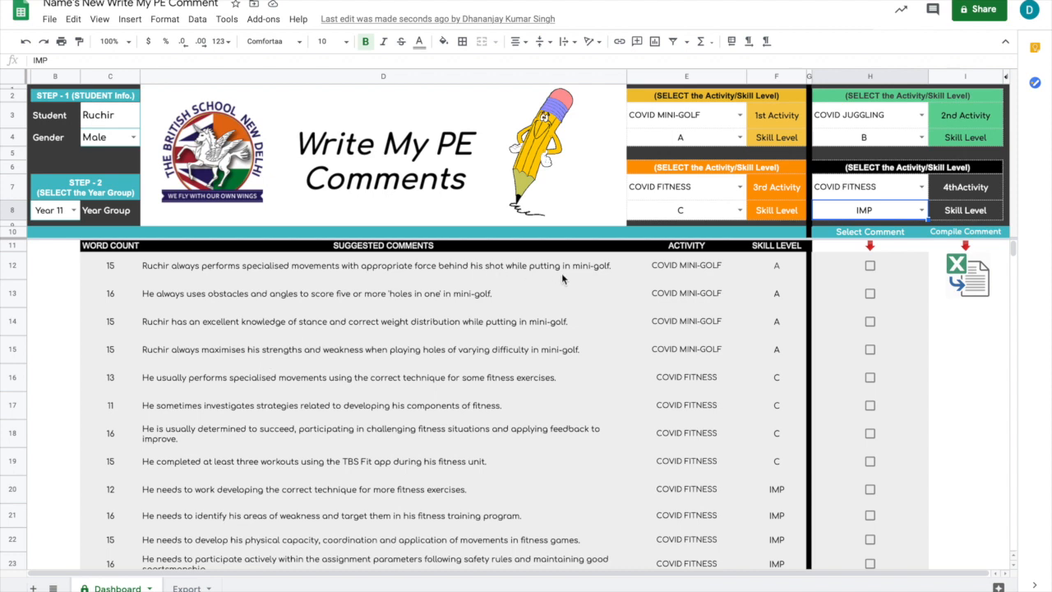
left_click(869, 266)
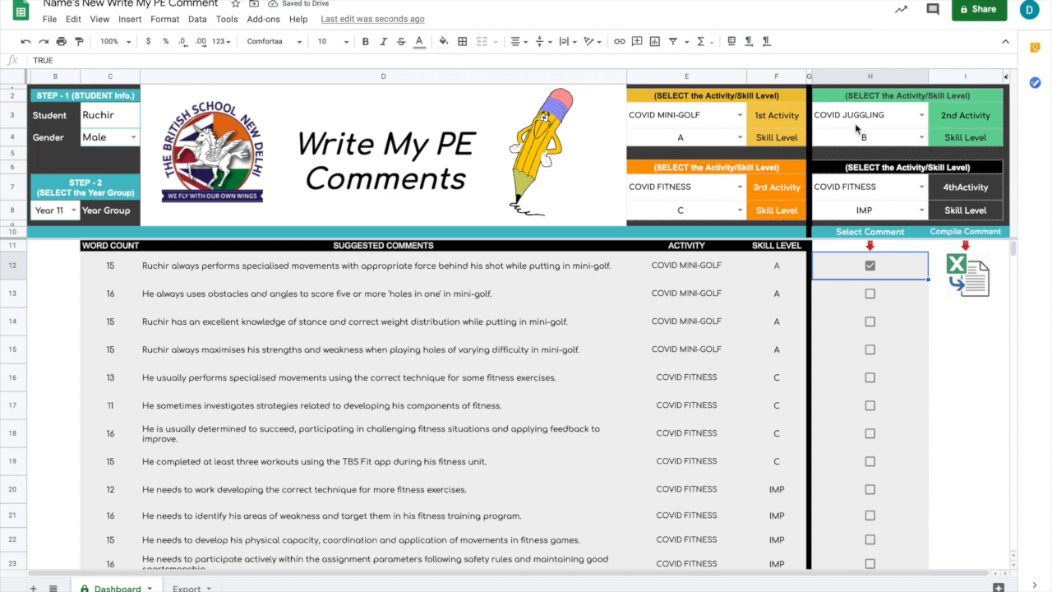
Select the row 25 juggling comment about gaining confidence with three balls and the row 23 fitness comment about participating actively.
scroll(715, 391, "down", 2)
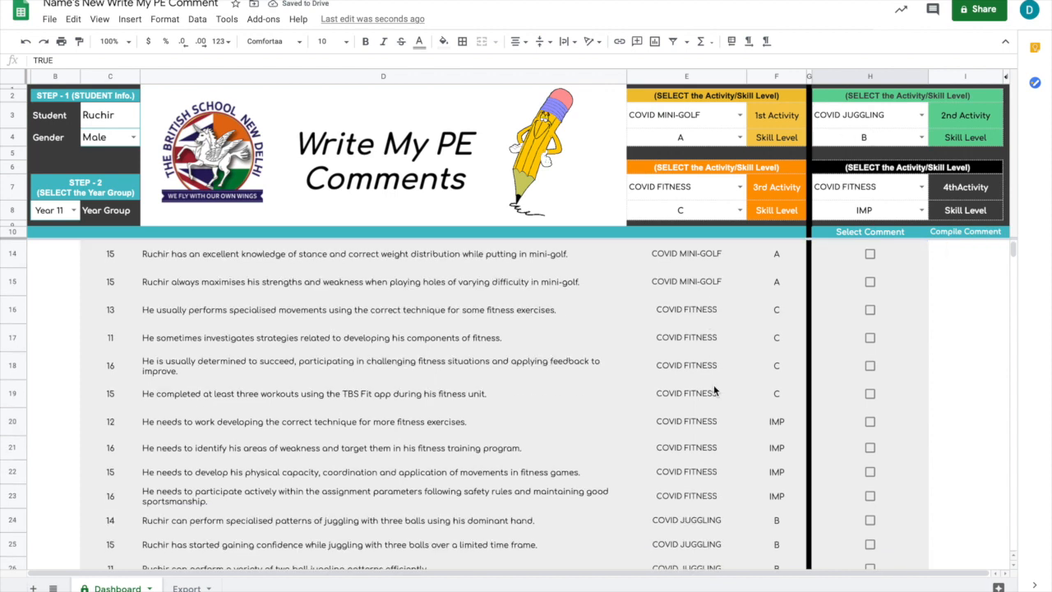
scroll(714, 392, "down", 3)
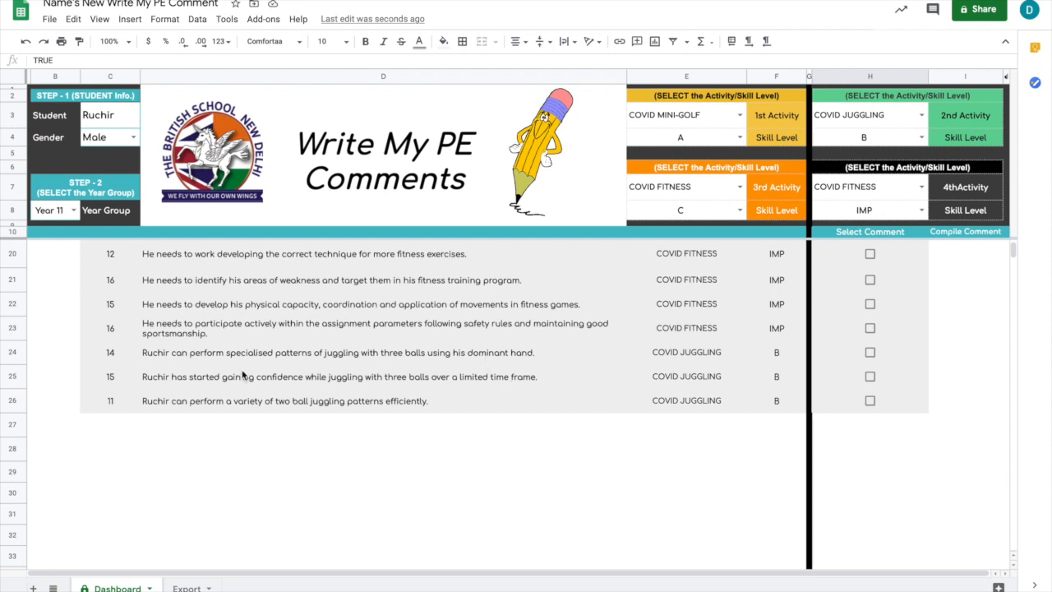
left_click(871, 376)
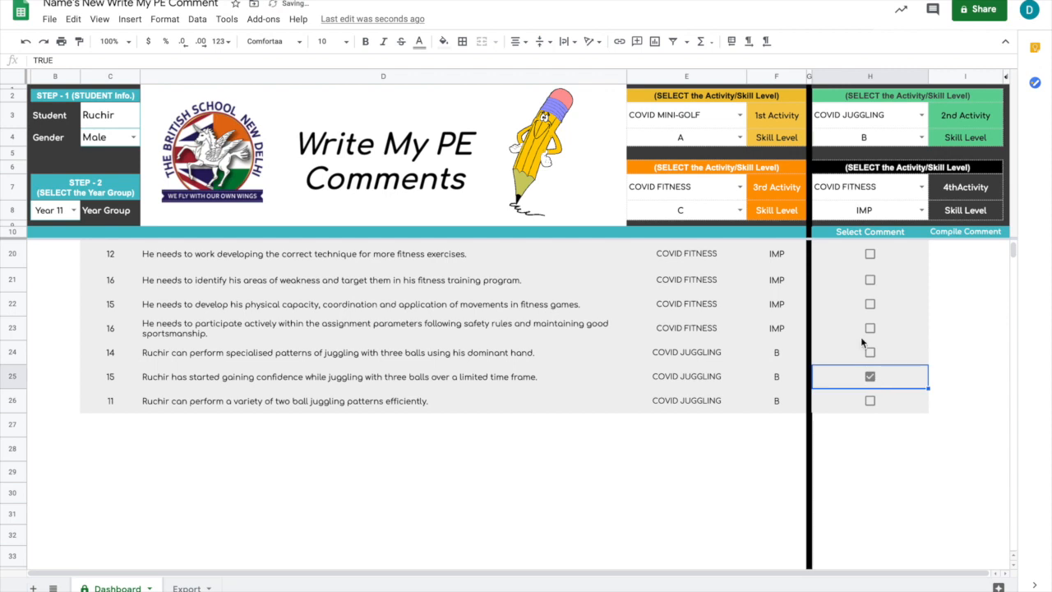
scroll(860, 336, "up", 3)
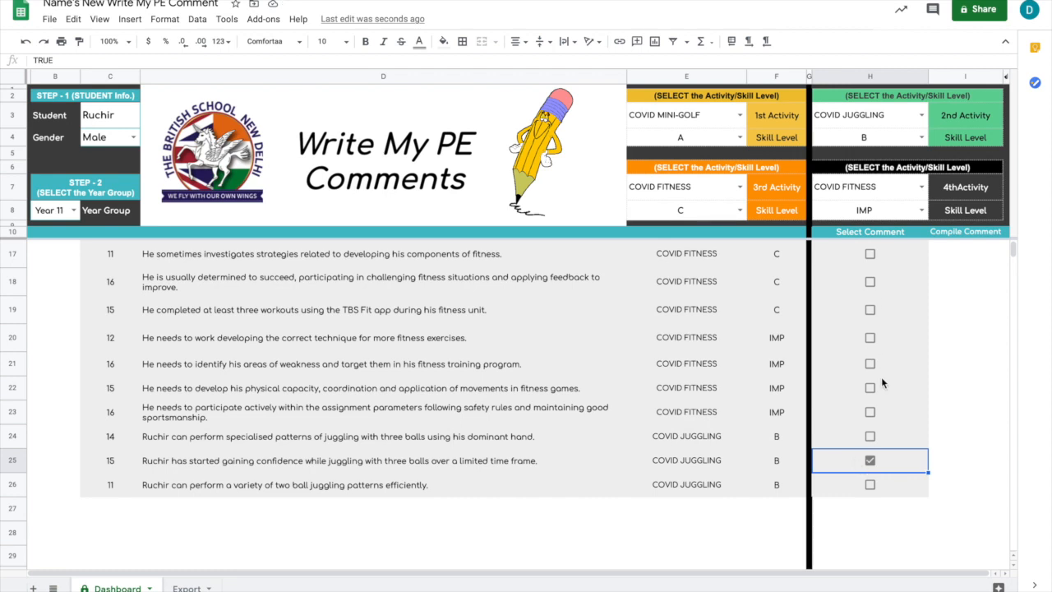
scroll(881, 383, "up", 3)
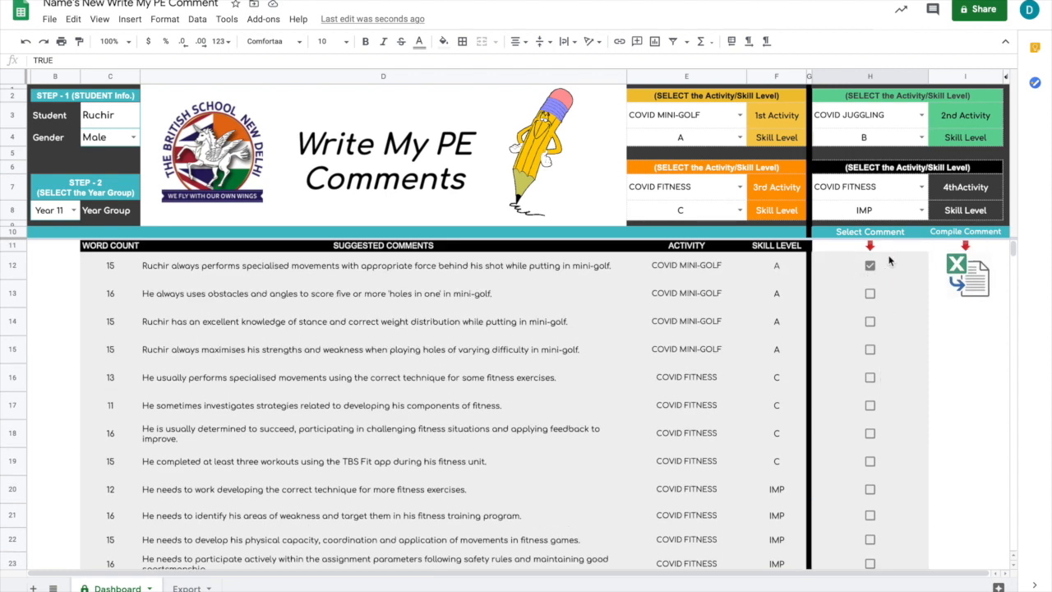
scroll(819, 336, "down", 3)
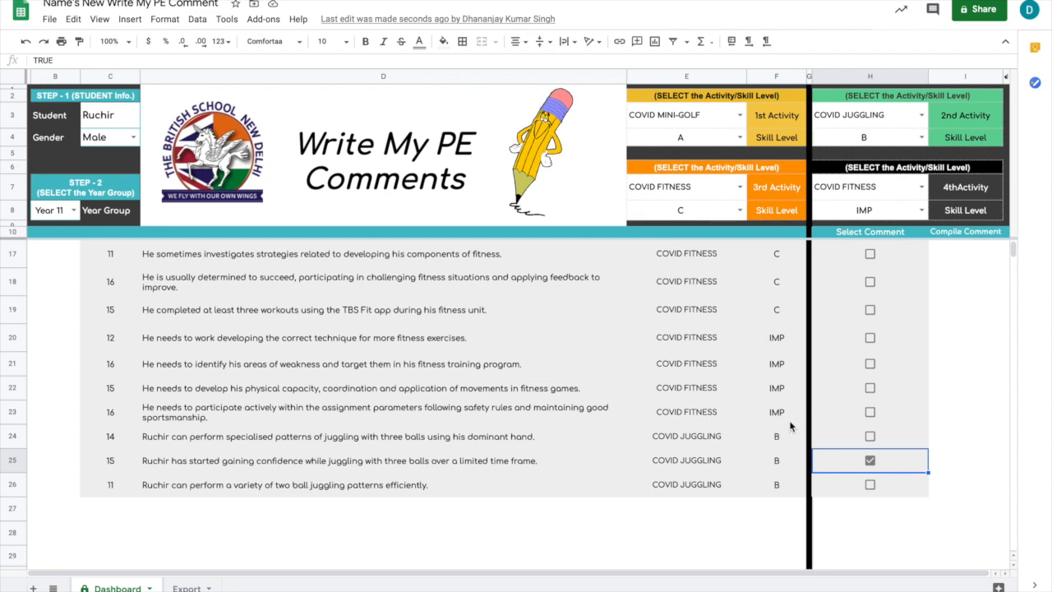
left_click(870, 413)
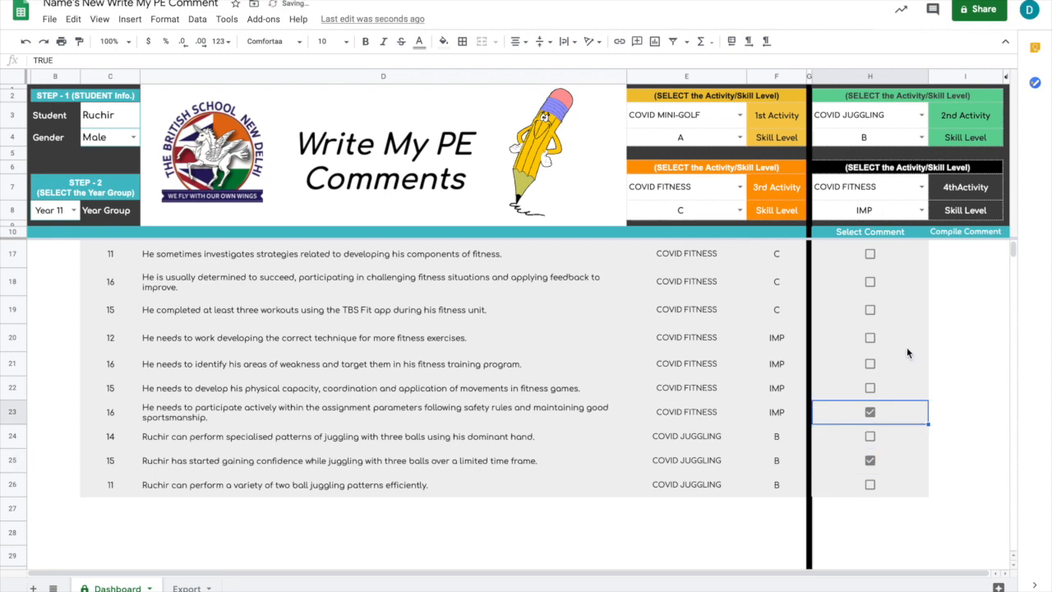
scroll(895, 318, "up", 1)
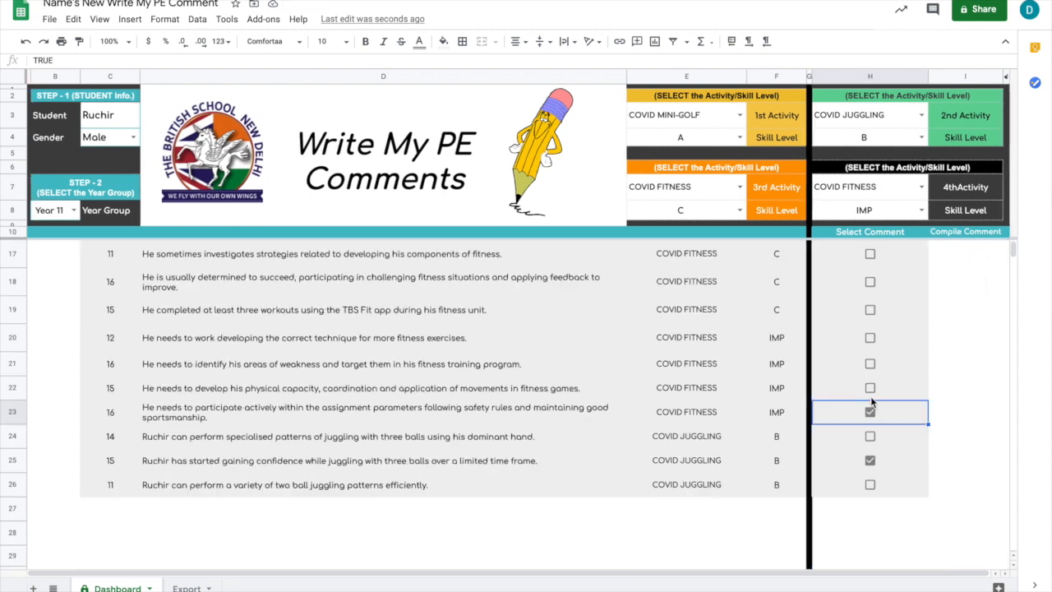
scroll(871, 399, "up", 5)
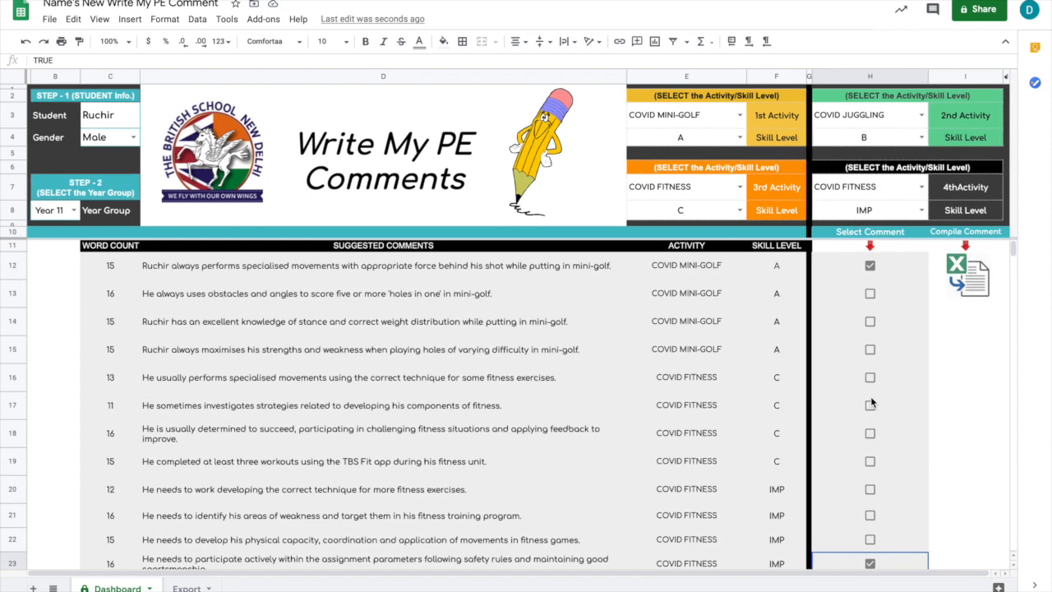
Look over the Export sheet and its name column, and return to the Dashboard sheet.
scroll(837, 387, "right", 1)
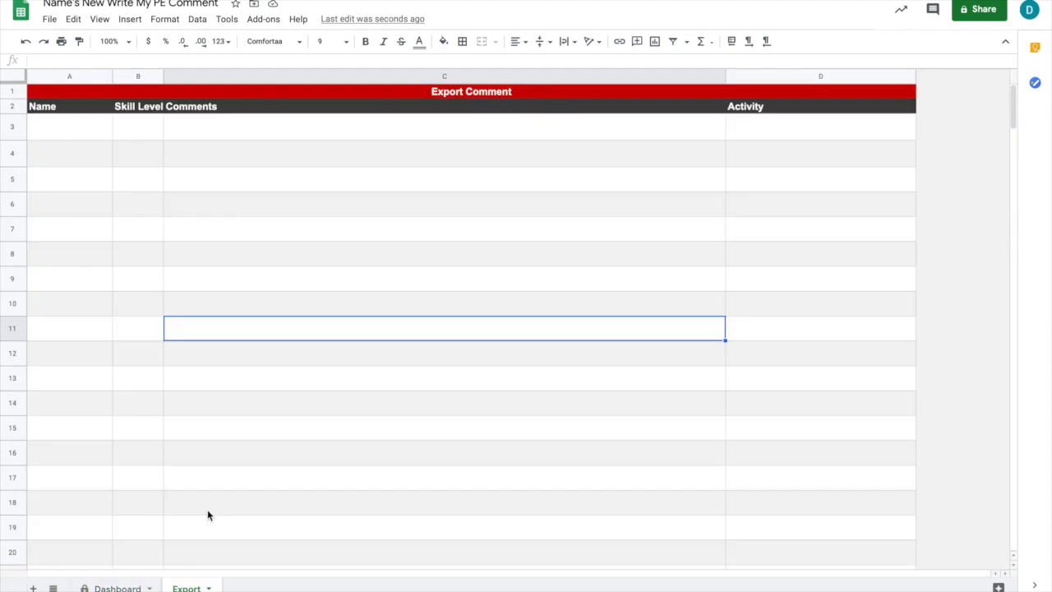
mouse_move(78, 126)
left_mouse_down()
mouse_move(268, 149)
mouse_move(211, 129)
mouse_move(96, 129)
left_mouse_up()
left_click(123, 588)
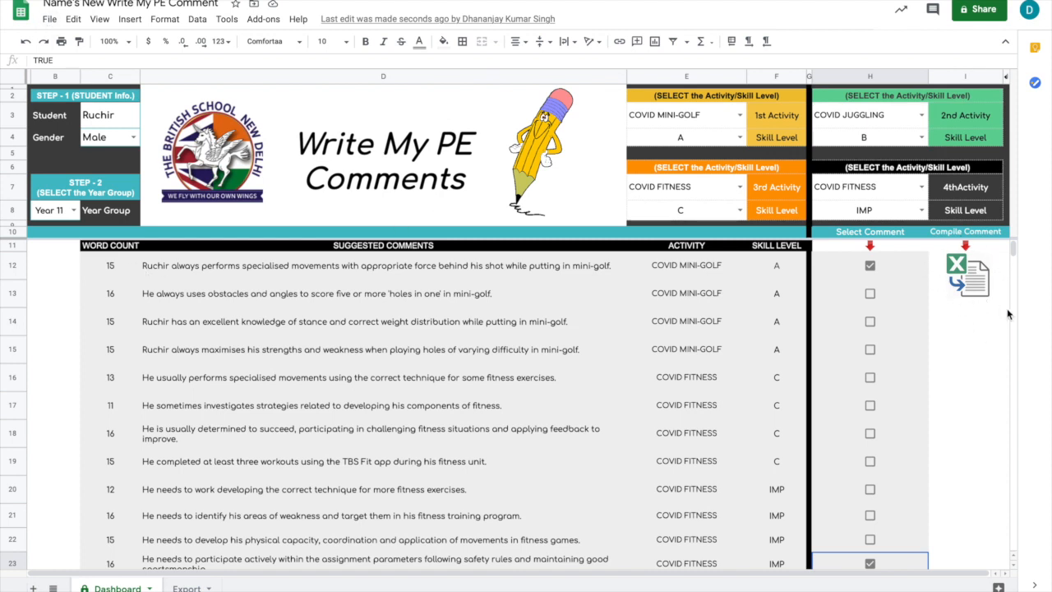
Start the comment compilation and authorize its move copy data script to access the school Google account's spreadsheets.
left_click(968, 270)
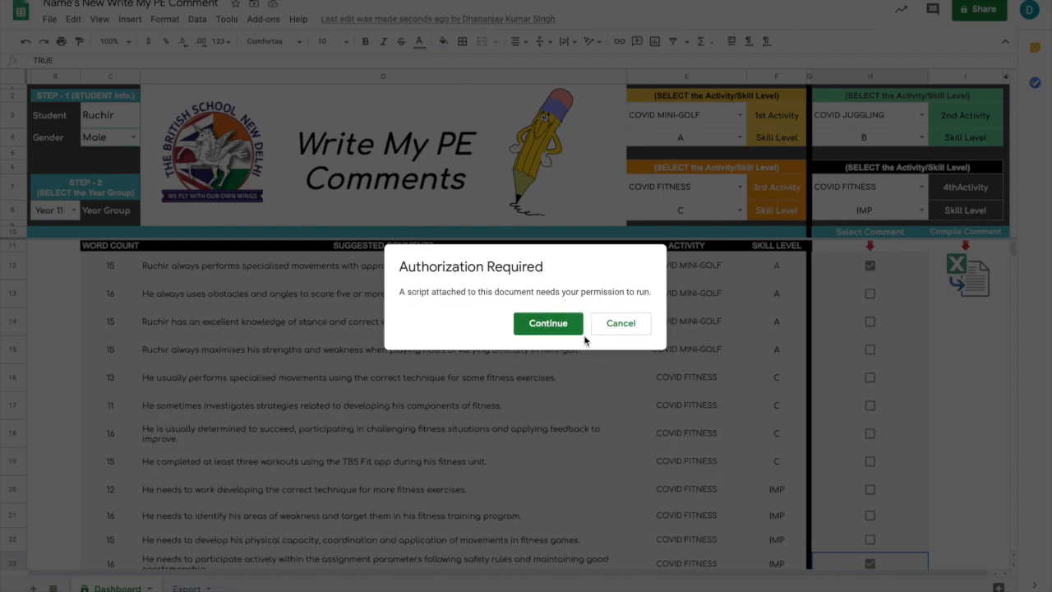
left_click(550, 326)
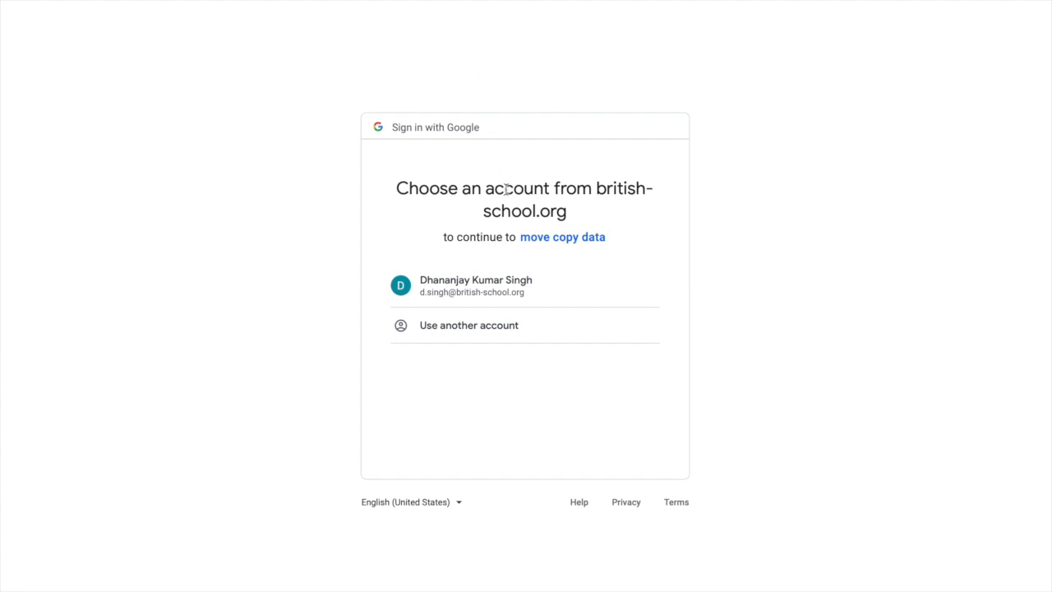
left_click(491, 294)
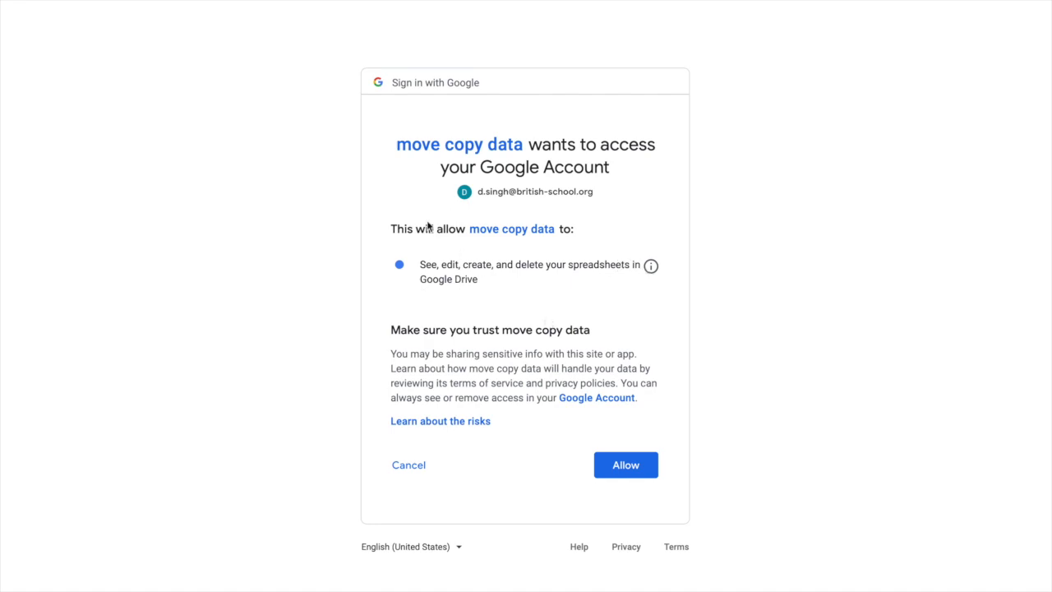
left_click(623, 471)
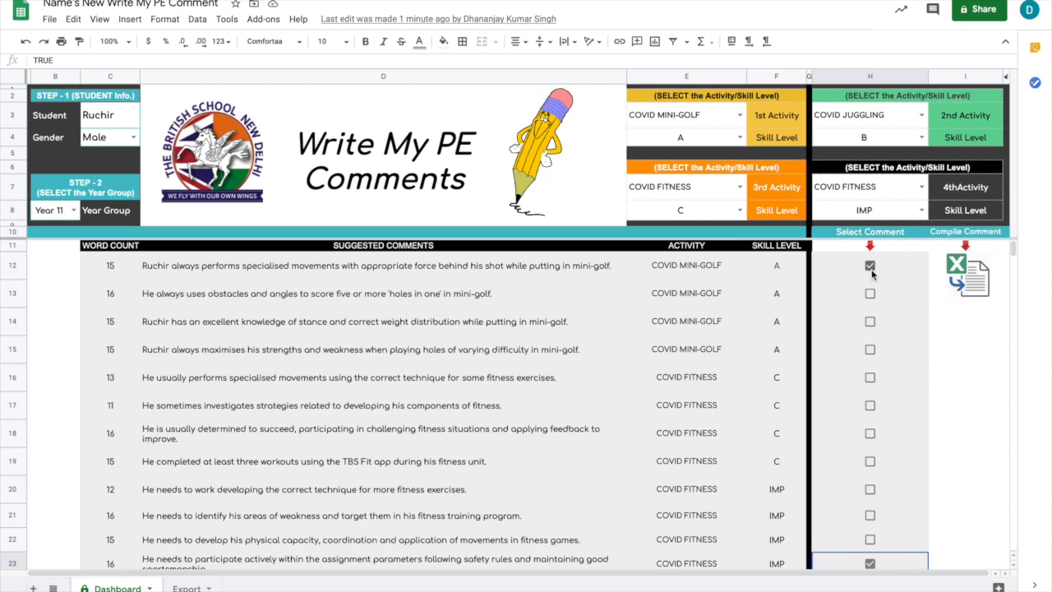
Check the selected comments and compile them into the Export sheet.
scroll(871, 370, "down", 2)
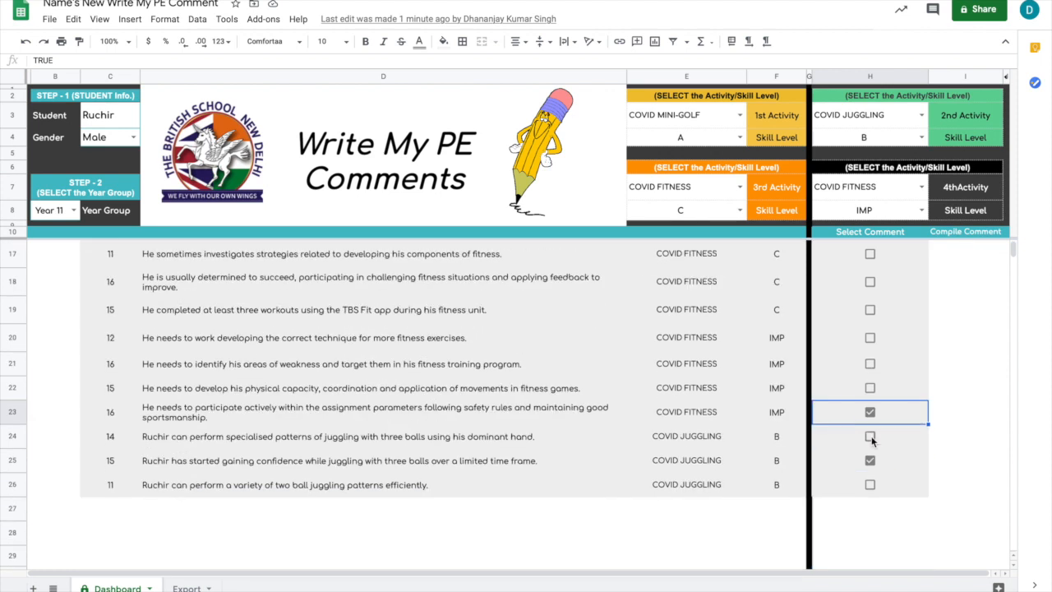
scroll(867, 298, "up", 2)
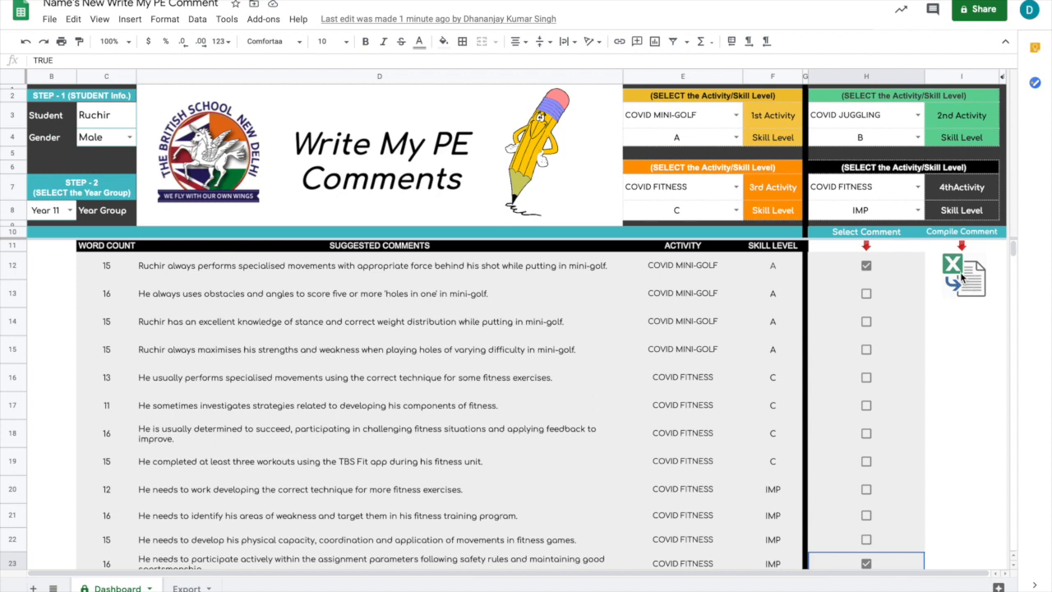
left_click(968, 281)
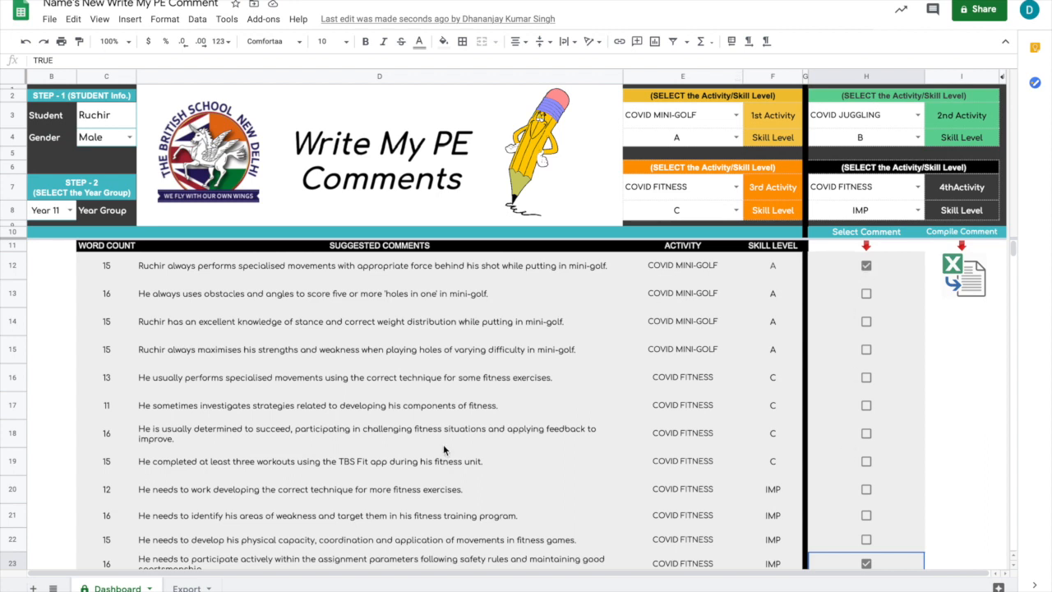
Examine the skill level, comment and activity of each compiled row in the Export sheet.
left_click(186, 588)
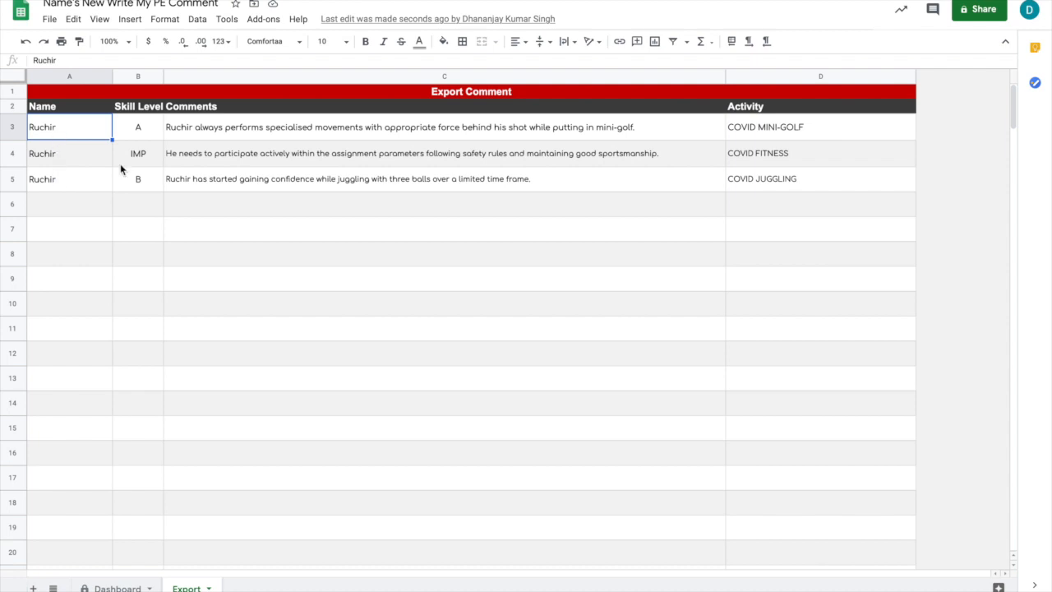
left_click(146, 132)
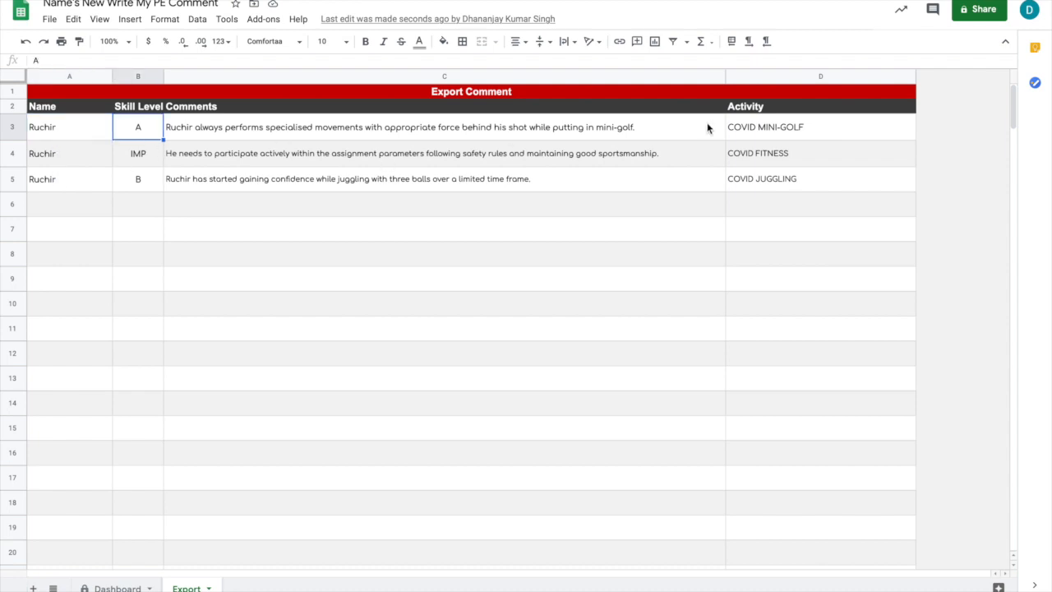
left_click(757, 129)
left_click(763, 156)
left_click(205, 153)
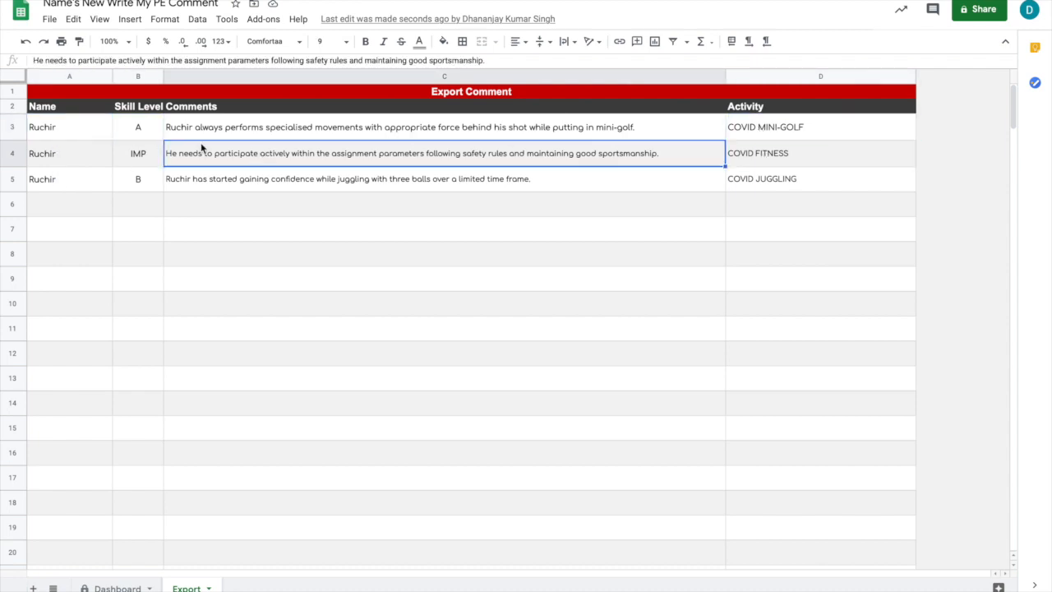
left_click(129, 149)
left_click(138, 179)
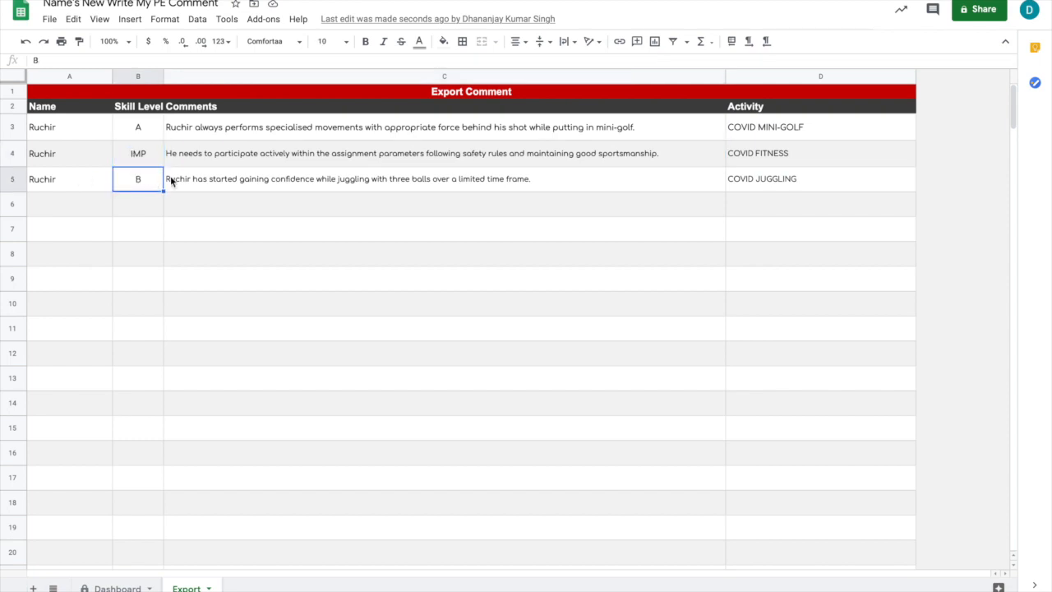
left_click(763, 178)
left_click(169, 183)
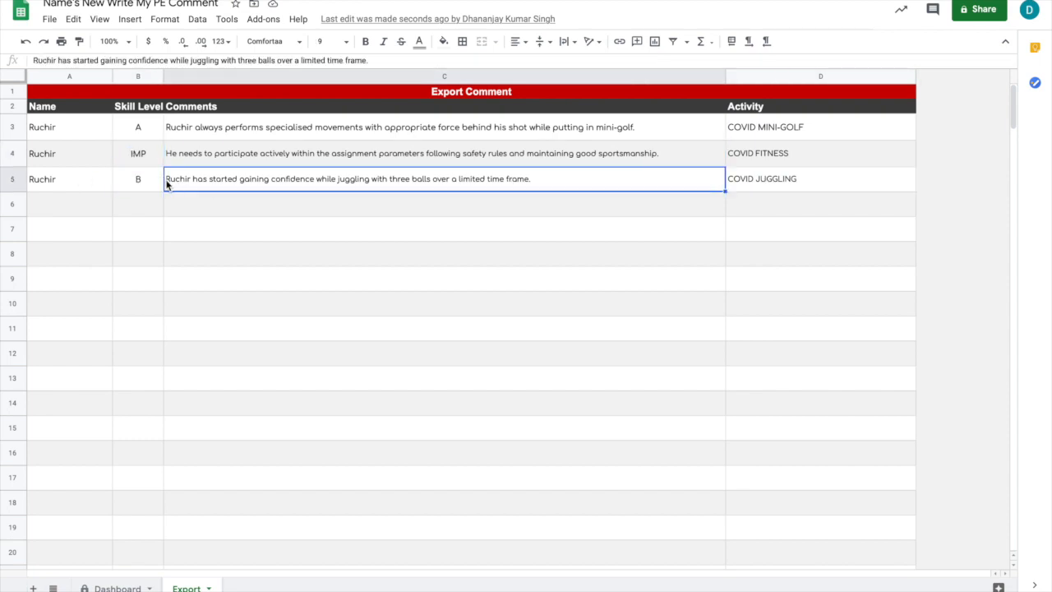
left_click(145, 194)
left_click(148, 222)
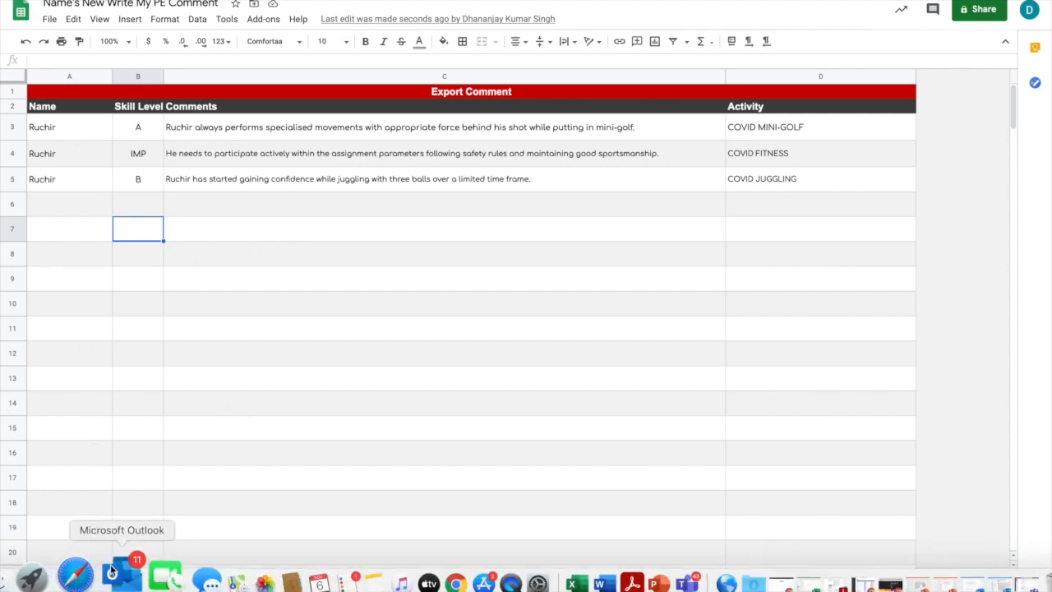
left_click(116, 587)
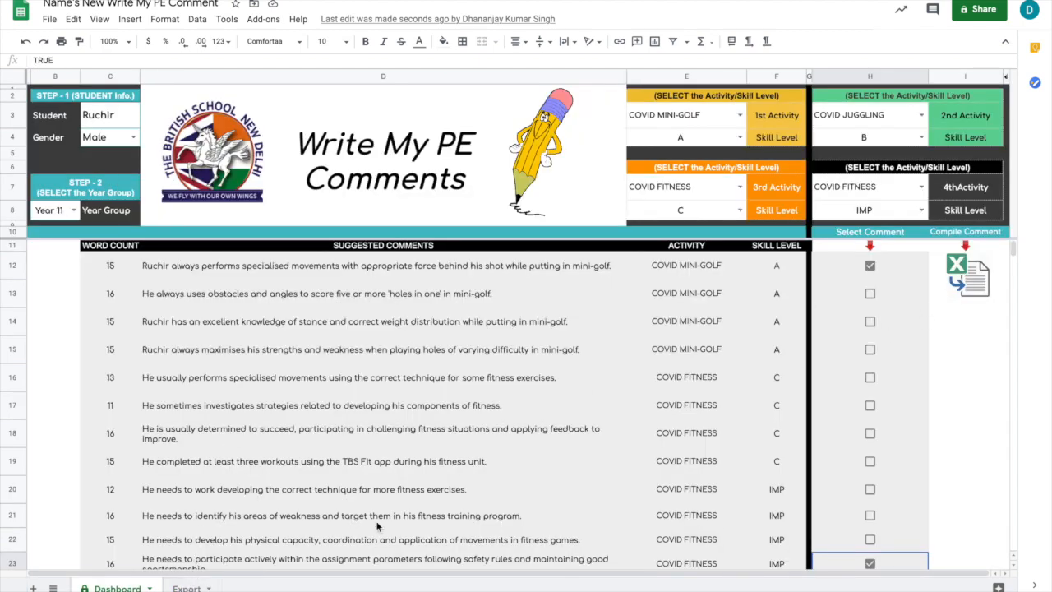
left_click(187, 587)
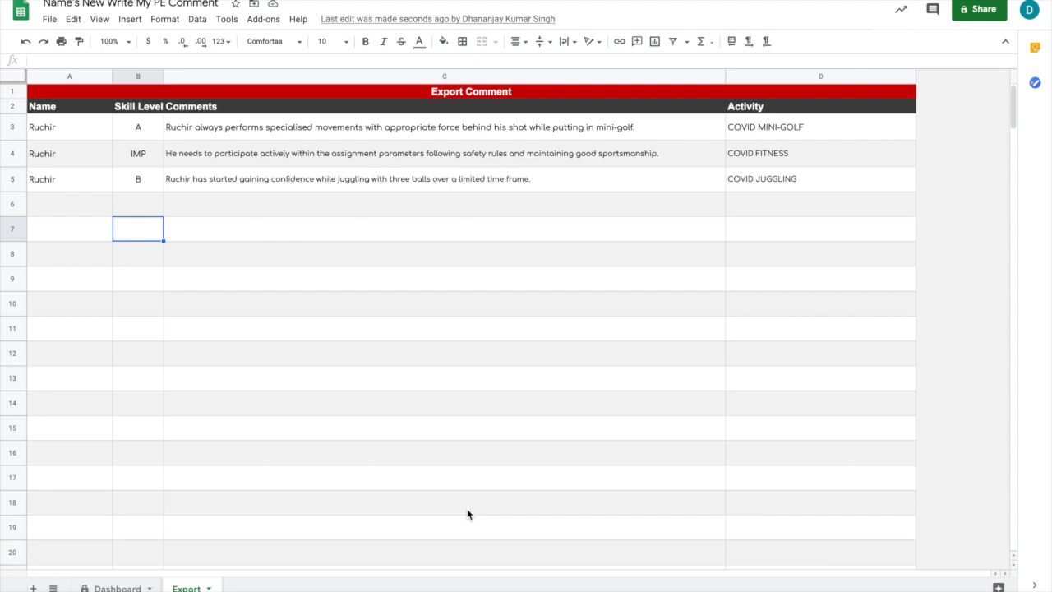
scroll(466, 509, "down", 2)
scroll(466, 509, "up", 2)
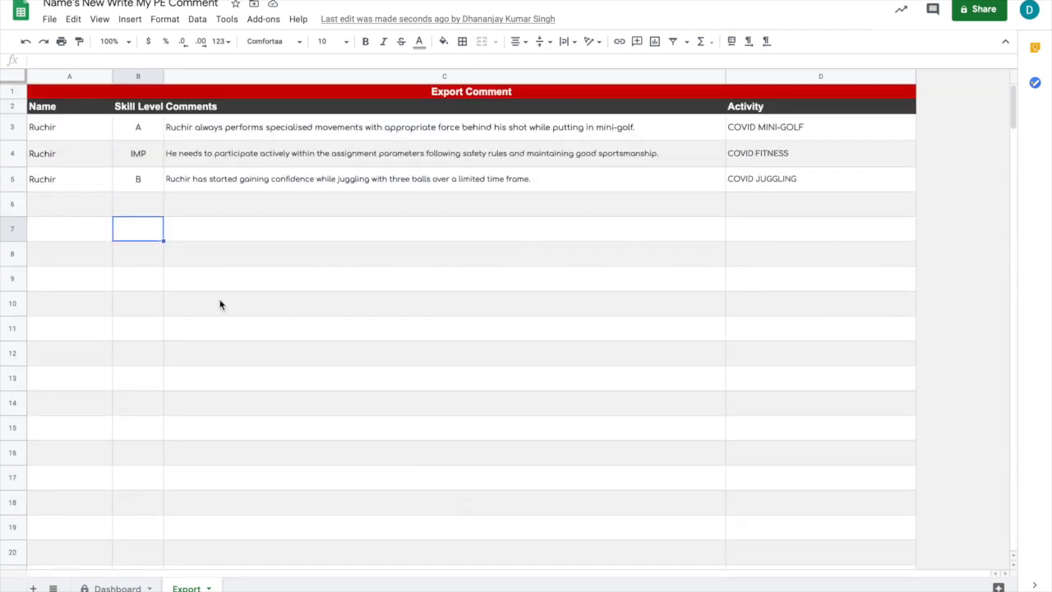
On the Dashboard sheet, enter the placeholder Mr X as the student, with gender Male and year group Year 11.
left_click(115, 587)
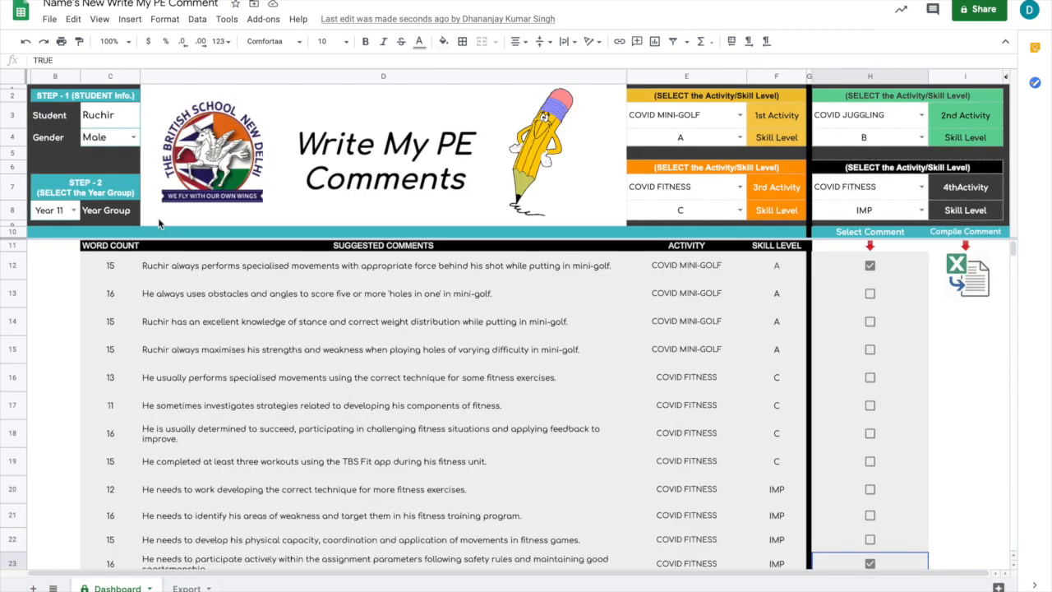
left_click(103, 119)
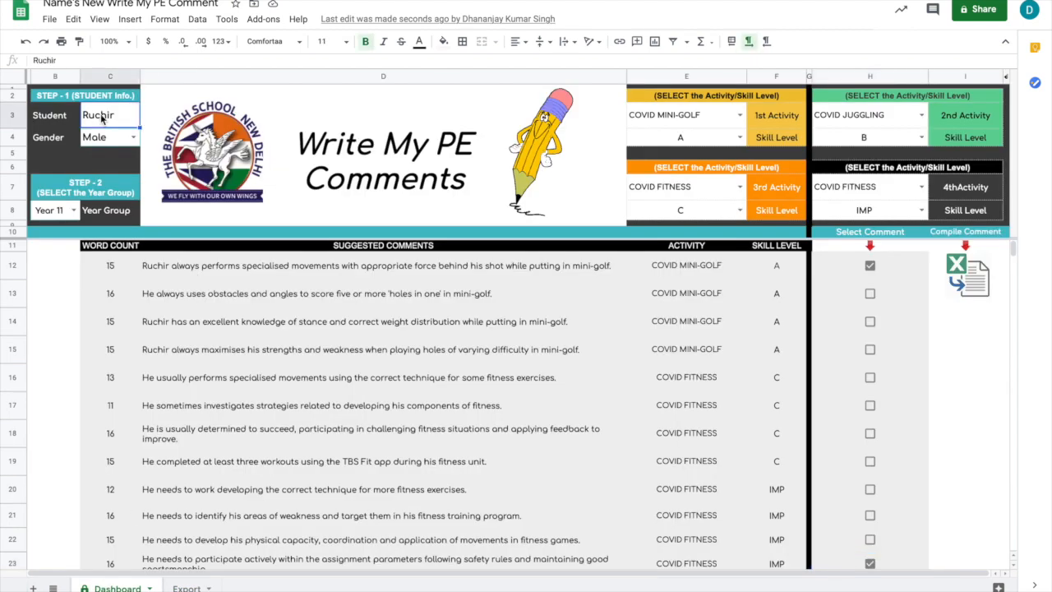
type("Mr")
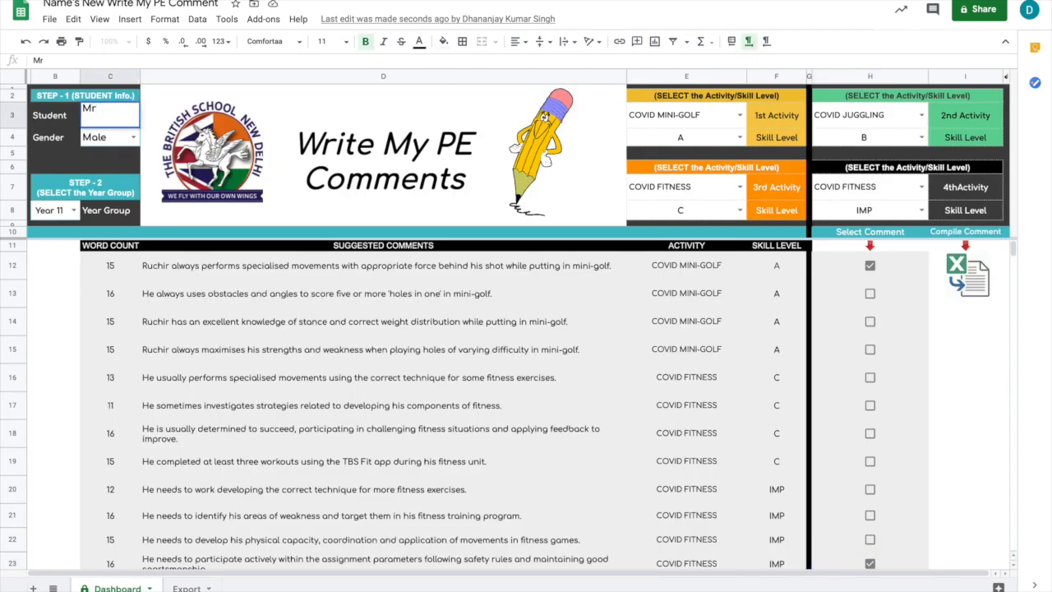
type(" X")
left_click(130, 138)
left_click(110, 171)
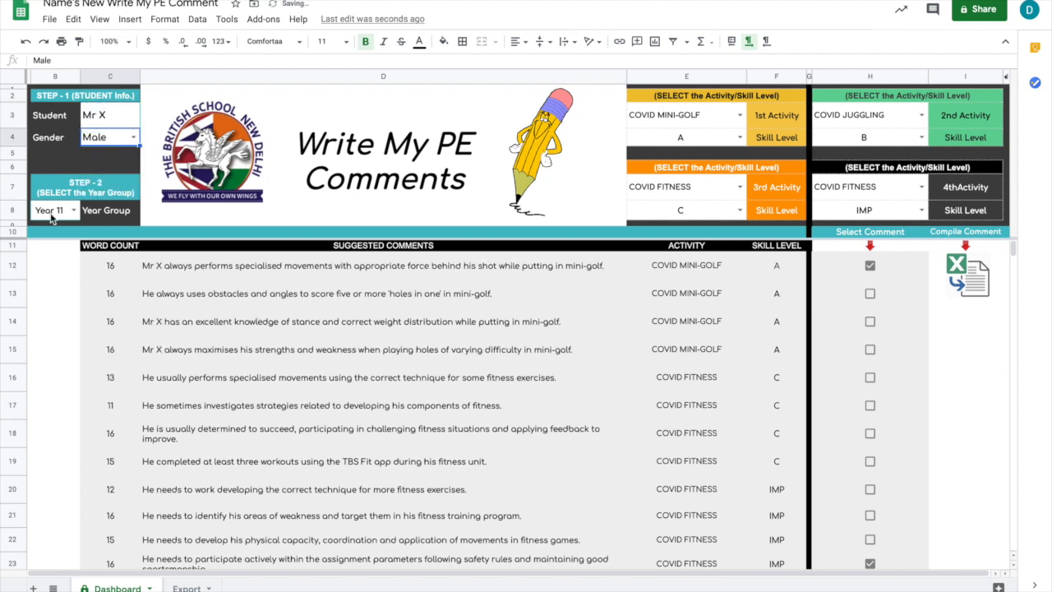
left_click(74, 212)
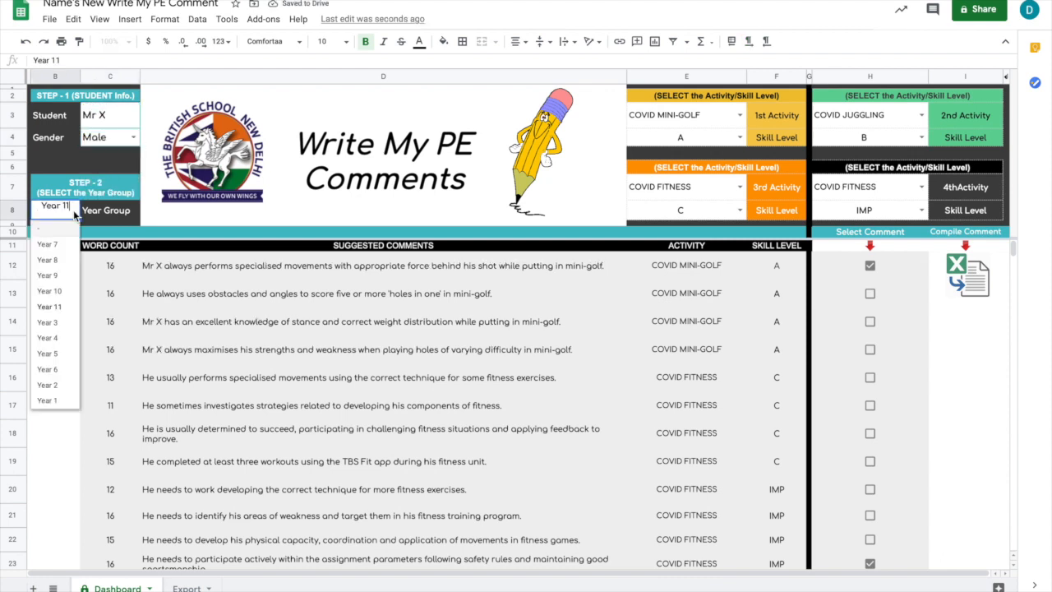
left_click(56, 307)
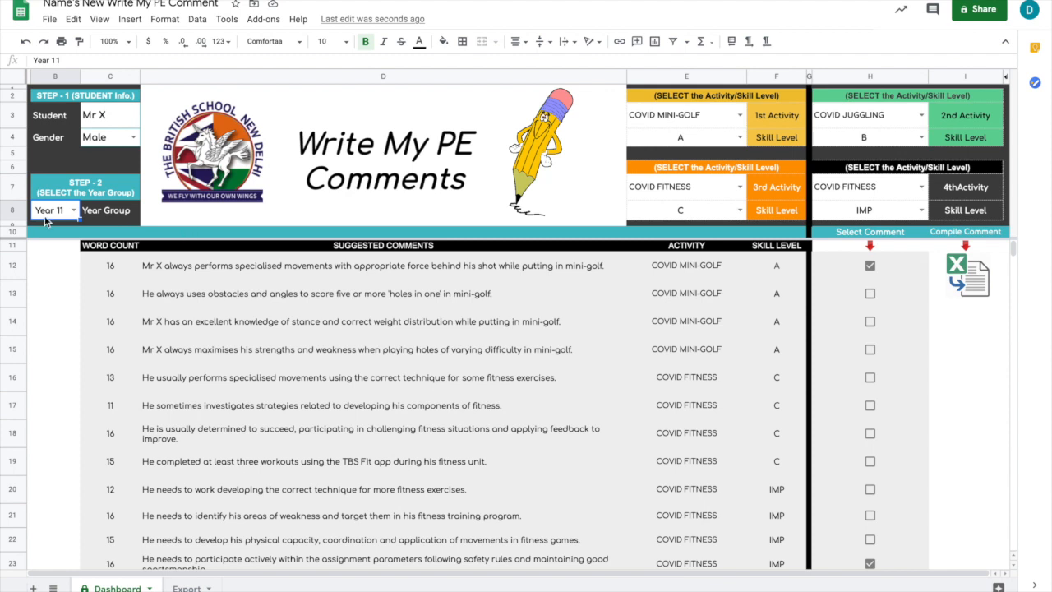
Set the skill levels of the 1st and 3rd Activities to B and of the 2nd Activity to A.
left_click(741, 137)
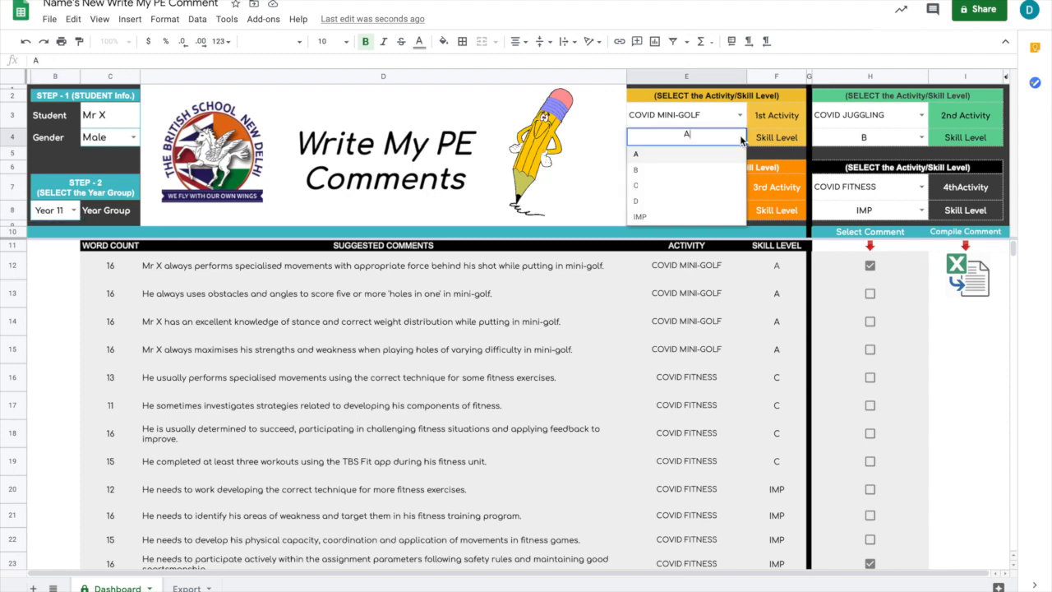
left_click(656, 170)
left_click(741, 211)
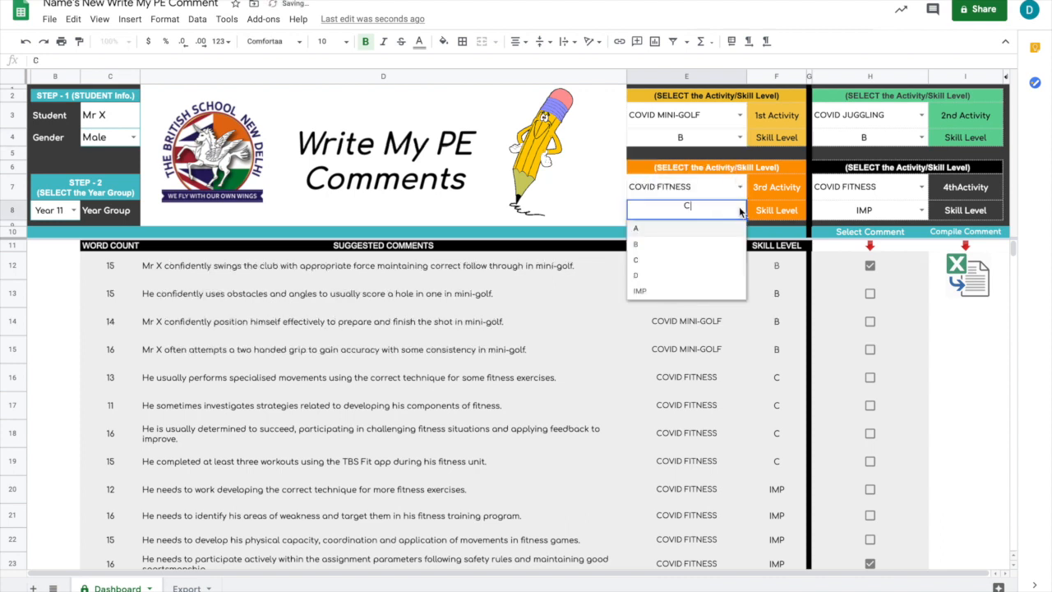
left_click(663, 246)
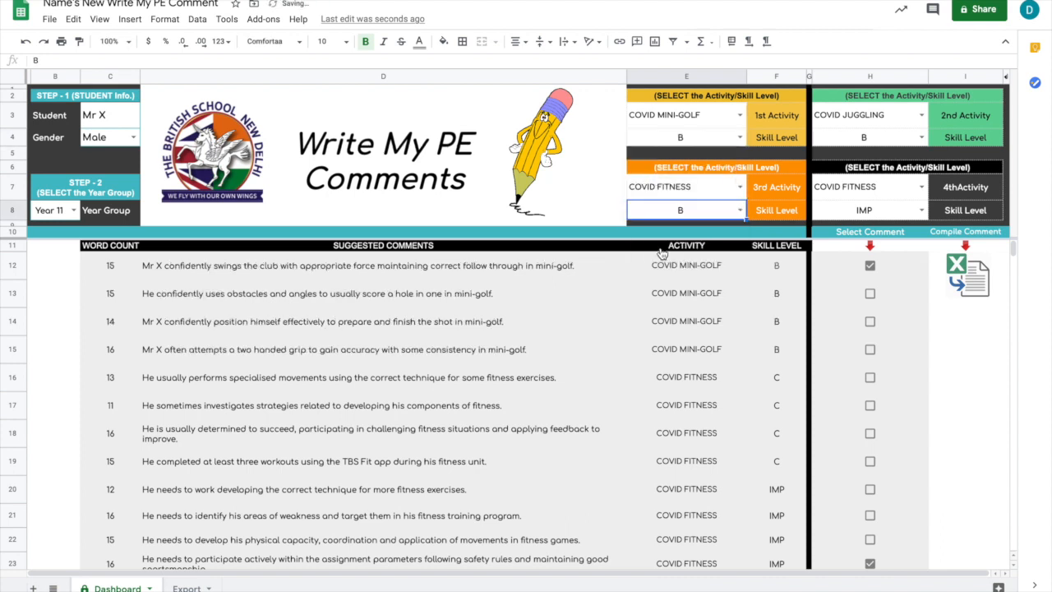
left_click(920, 138)
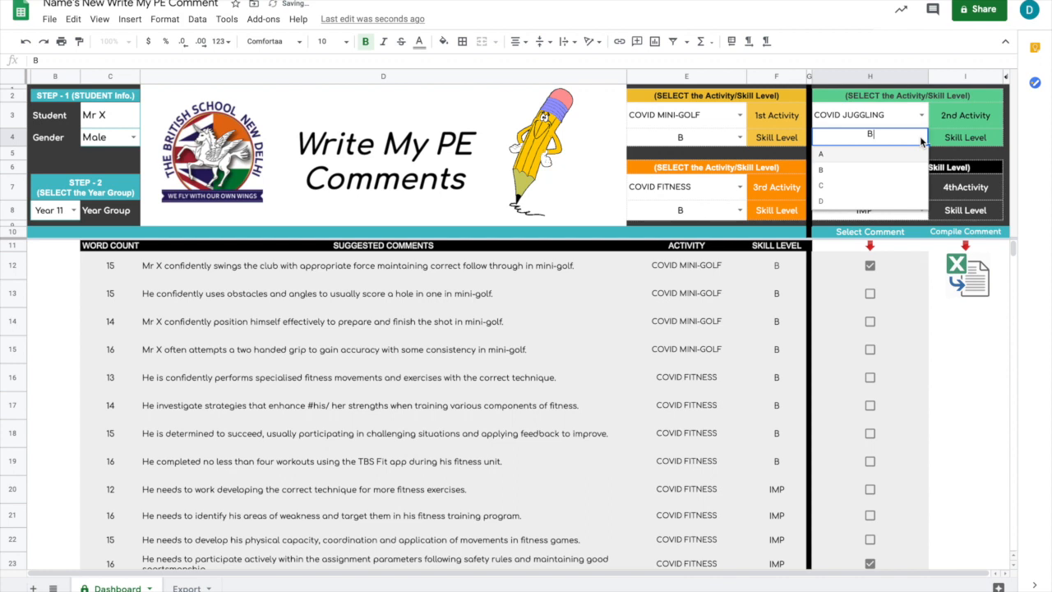
left_click(851, 156)
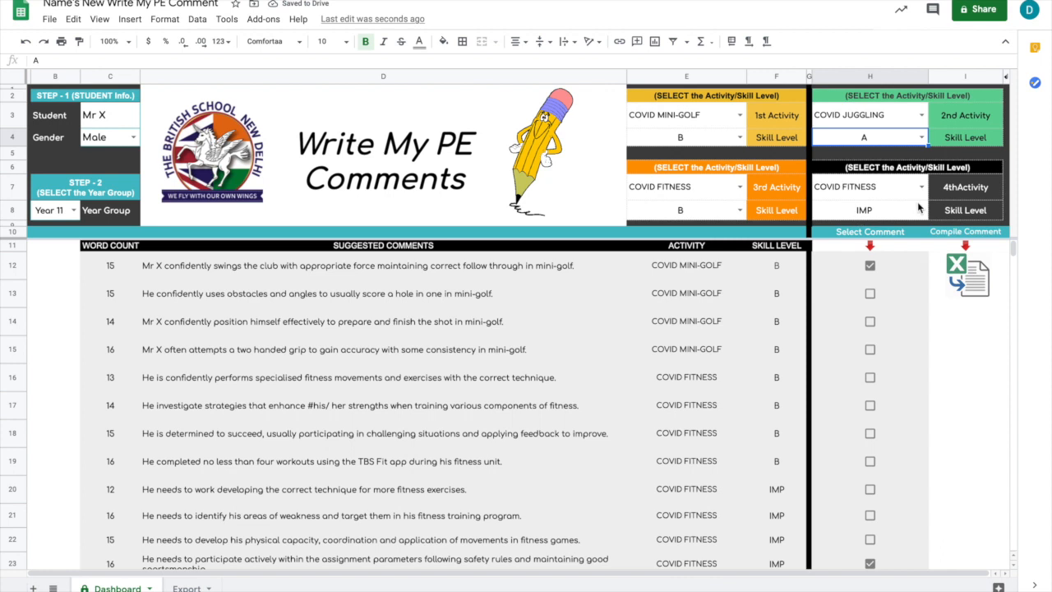
Set the 4th Activity to COVID MINI-GOLF and look through the suggested comments.
left_click(921, 188)
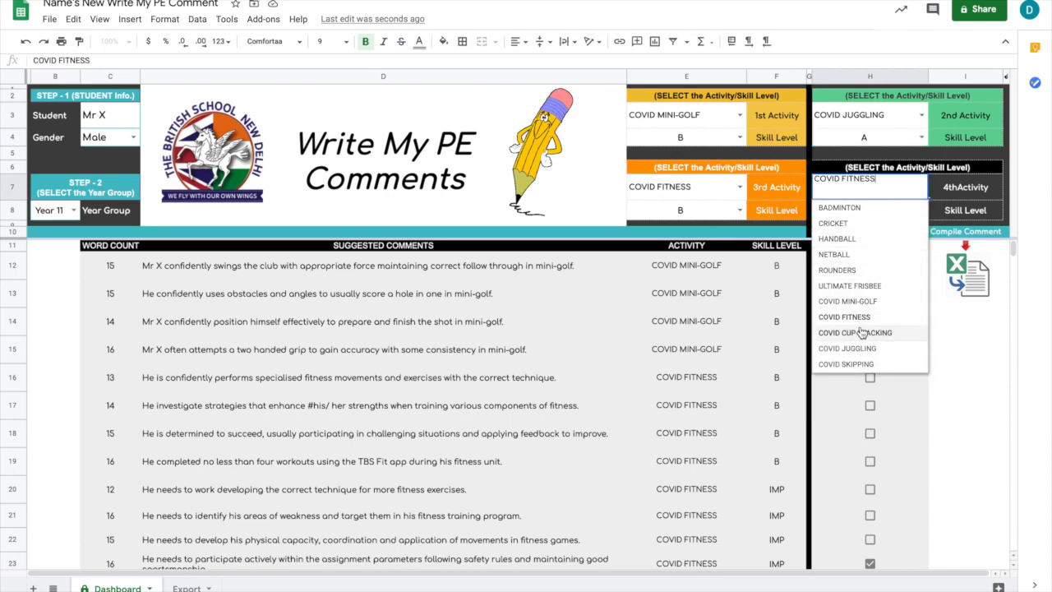
left_click(848, 301)
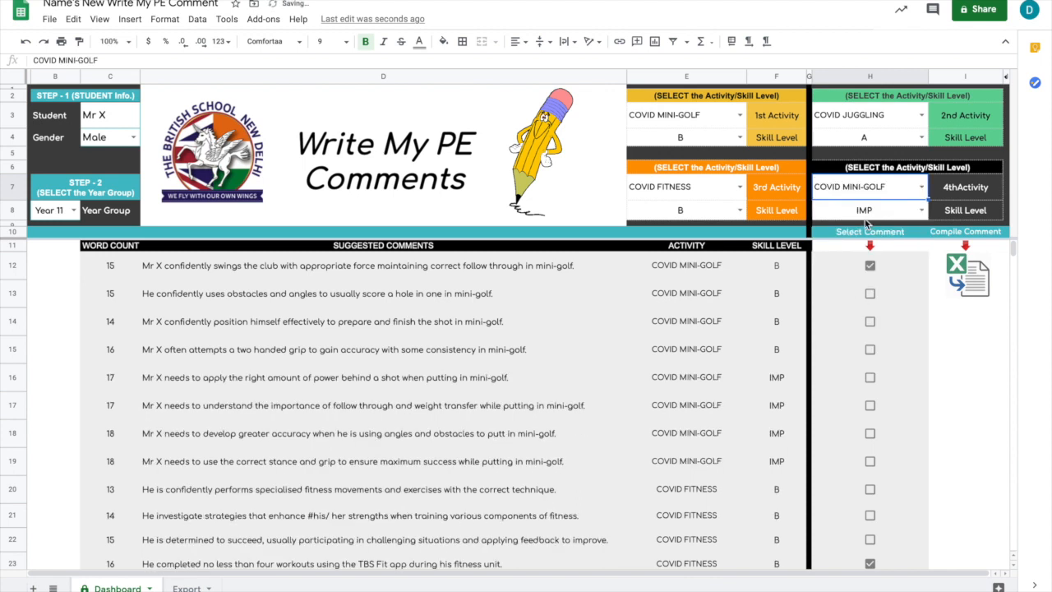
scroll(660, 386, "down", 1)
scroll(660, 386, "up", 1)
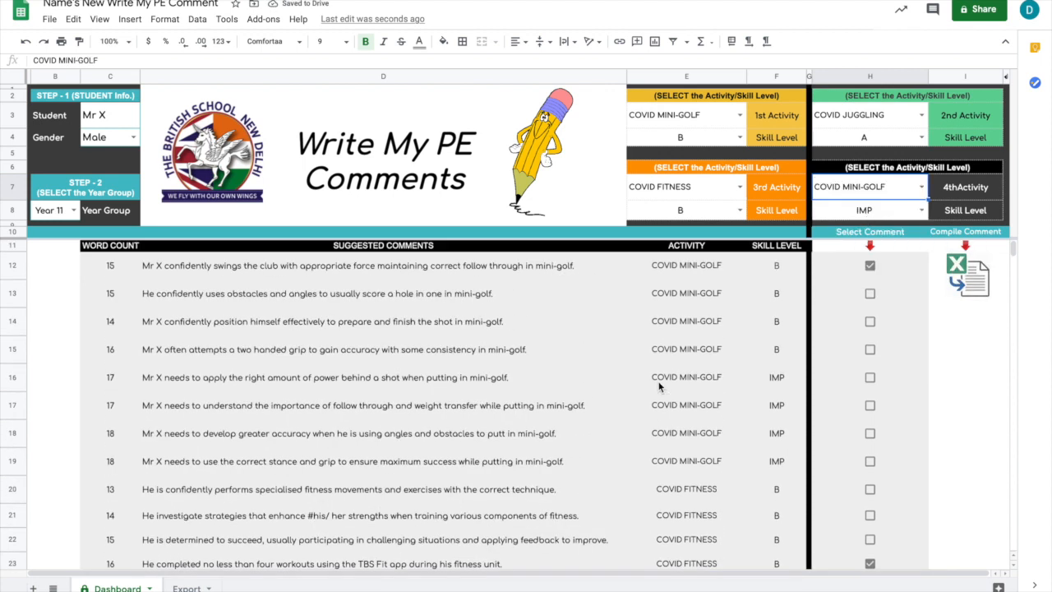
Deselect the comments in rows 12 and 23, keeping the juggling comment in row 25 selected.
left_click(870, 268)
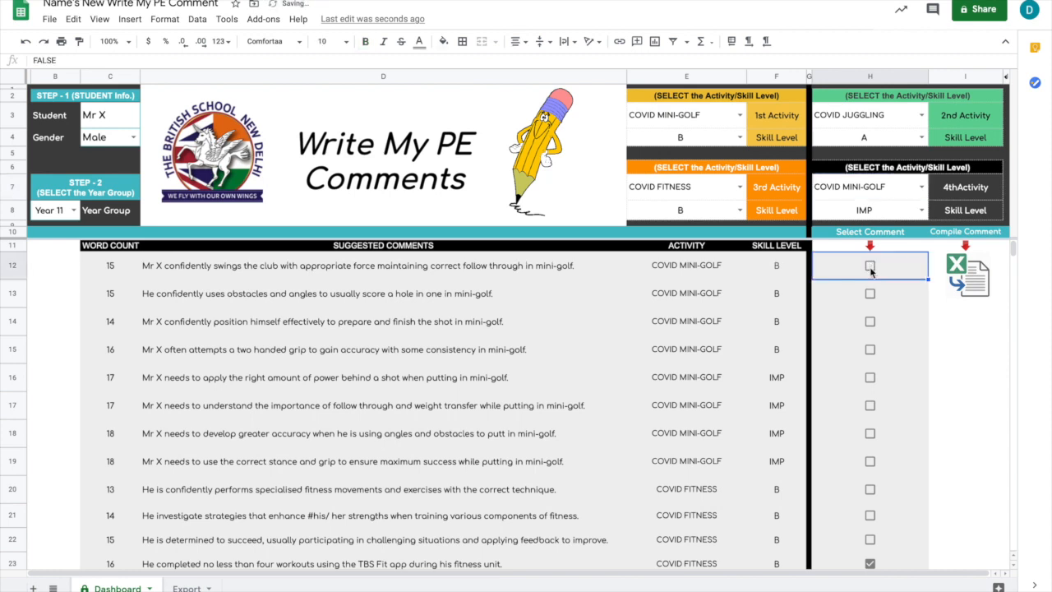
scroll(879, 430, "down", 3)
left_click(871, 441)
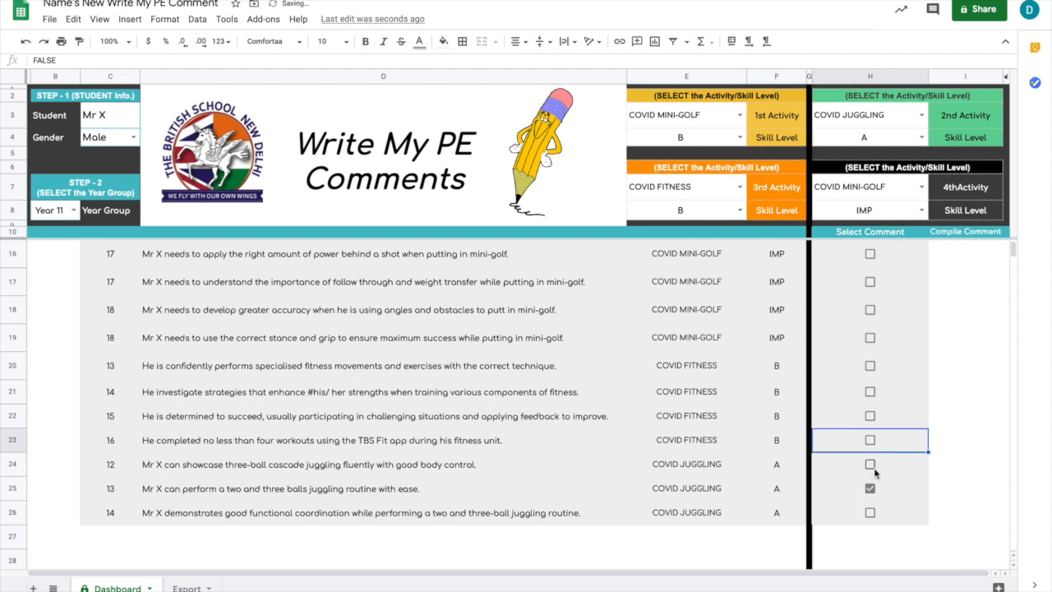
left_click(872, 490)
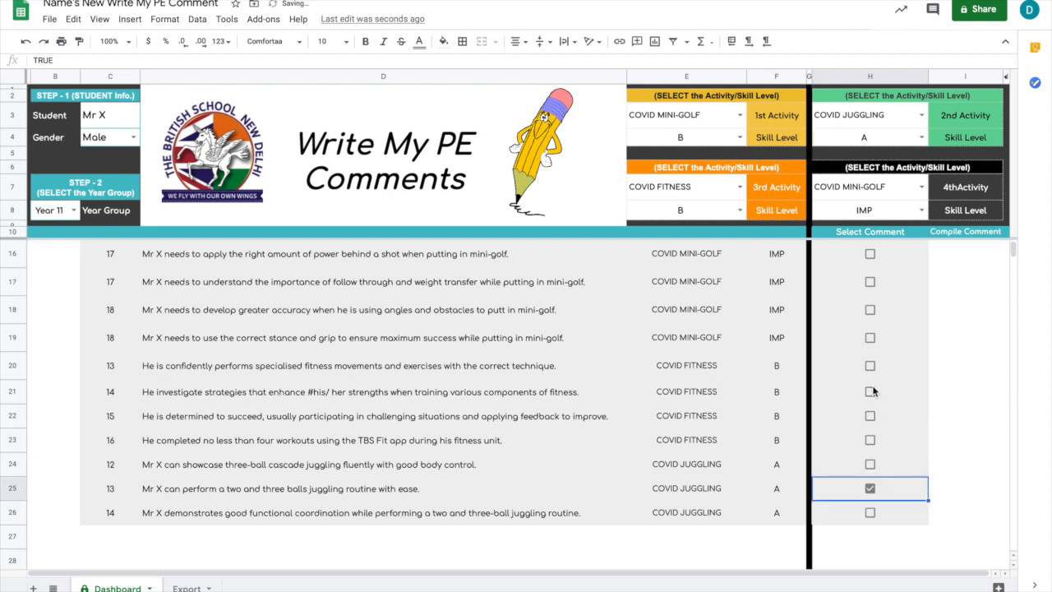
Deselect the COVID JUGGLING comment in row 25 of the suggested comments.
scroll(872, 392, "up", 1)
scroll(872, 383, "down", 2)
left_click(871, 403)
scroll(872, 318, "up", 3)
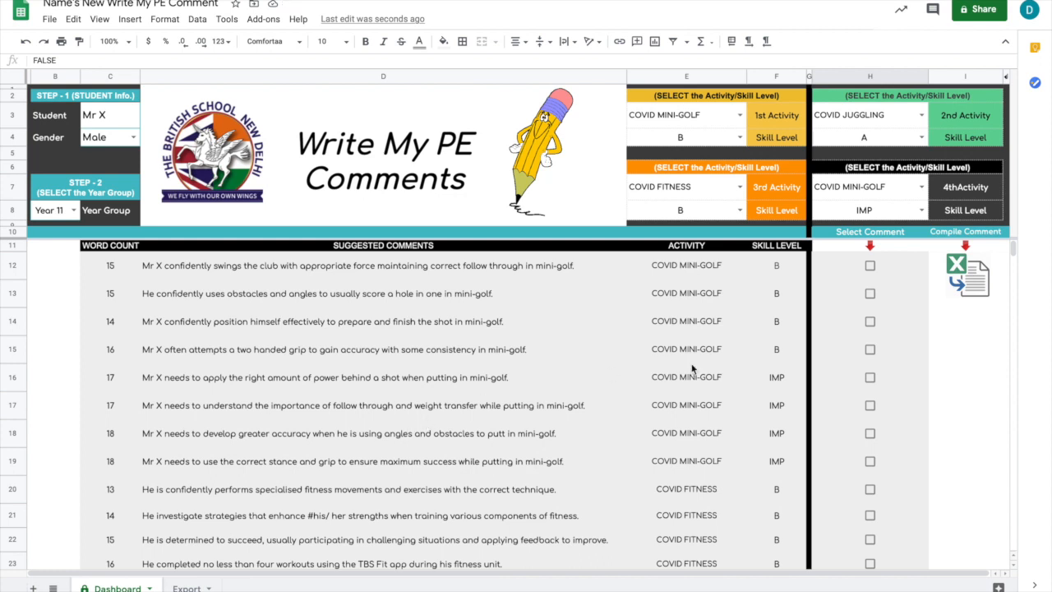
Select the mini-golf comments in rows 13 and 17 and the juggling comment in row 26.
left_click(870, 293)
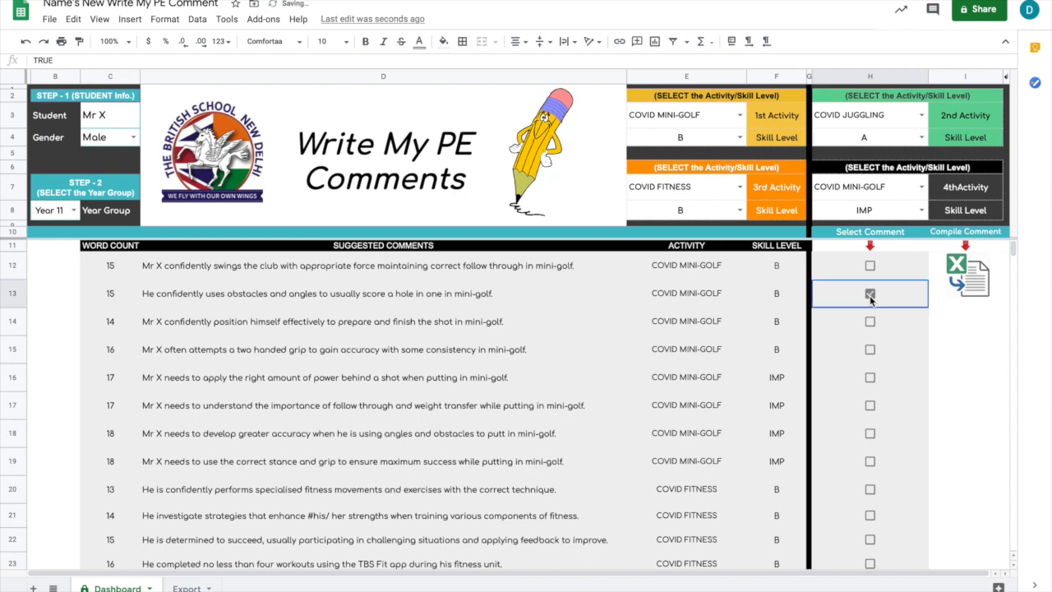
left_click(870, 405)
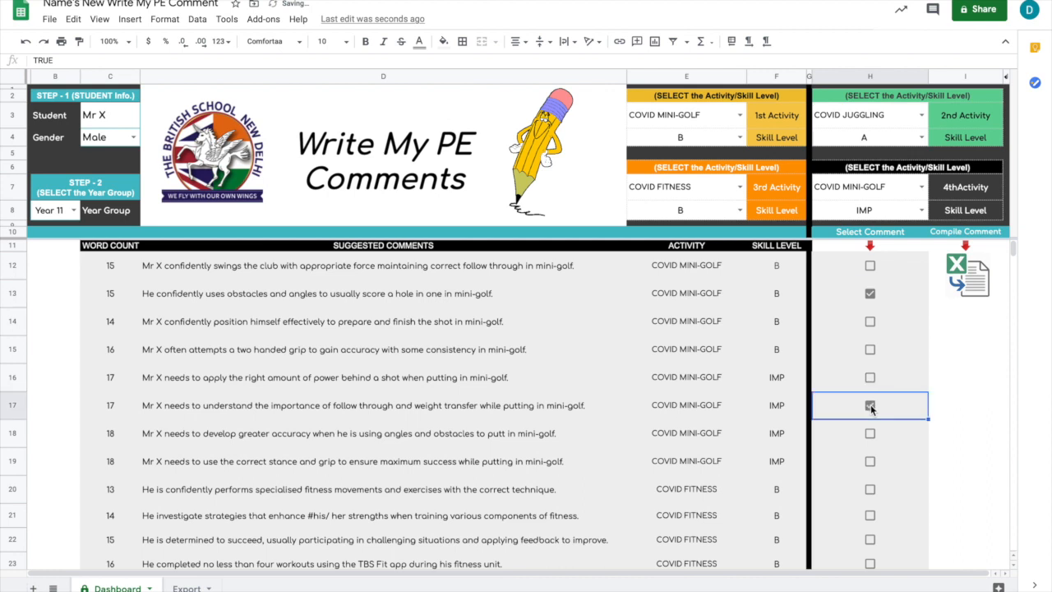
scroll(870, 405, "down", 2)
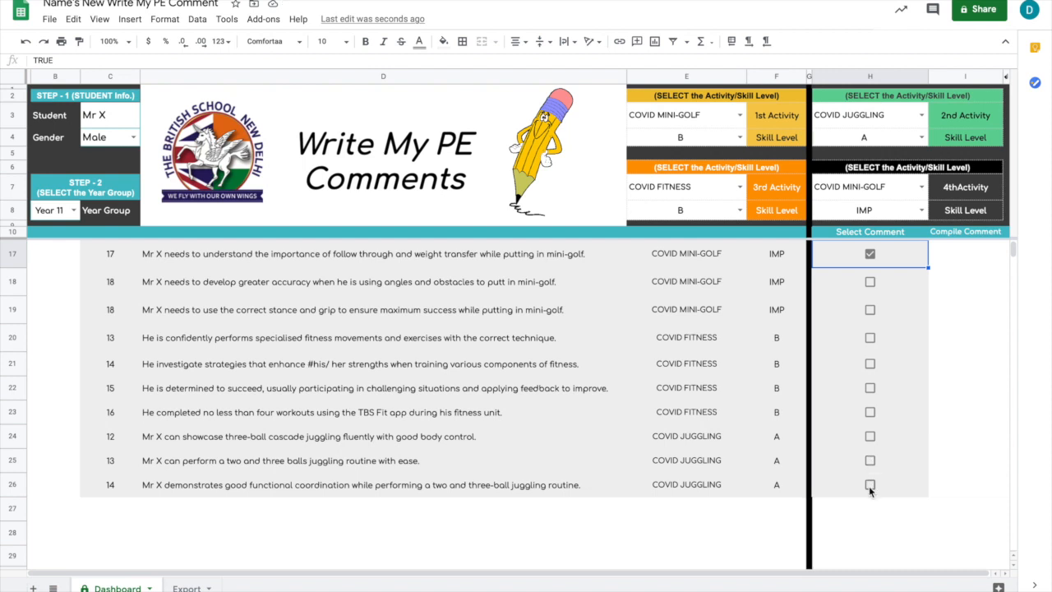
left_click(869, 486)
scroll(857, 370, "up", 2)
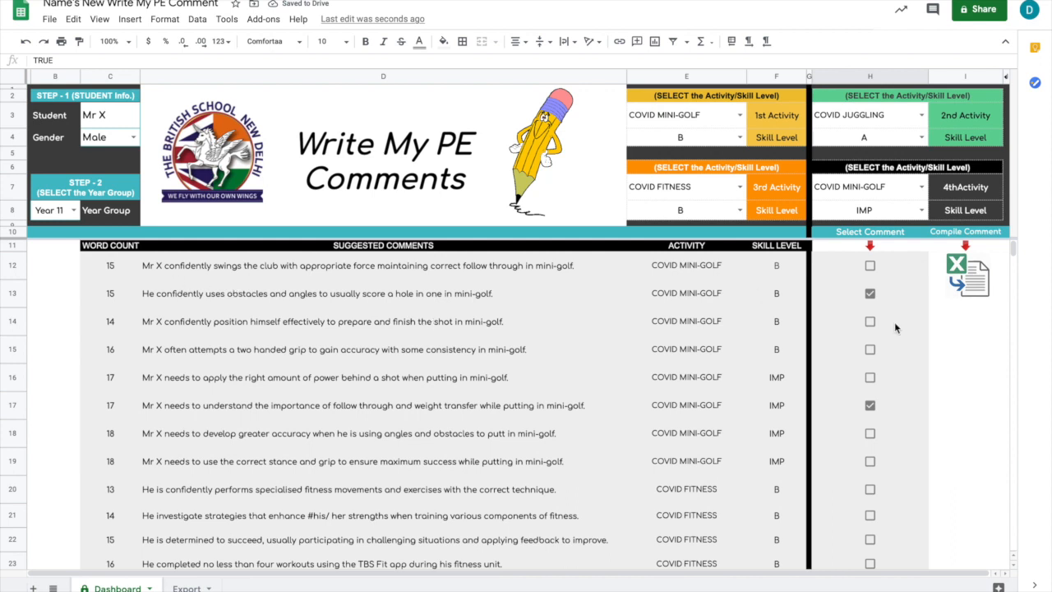
Compile the selected comments and review the rows added for Mr X on the Export sheet.
left_click(977, 280)
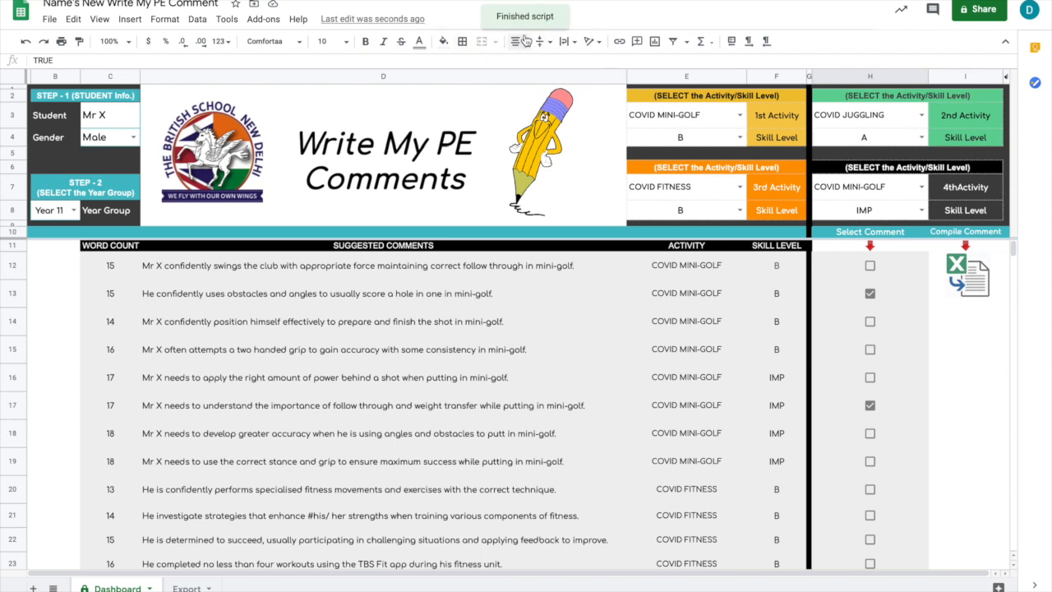
left_click(187, 588)
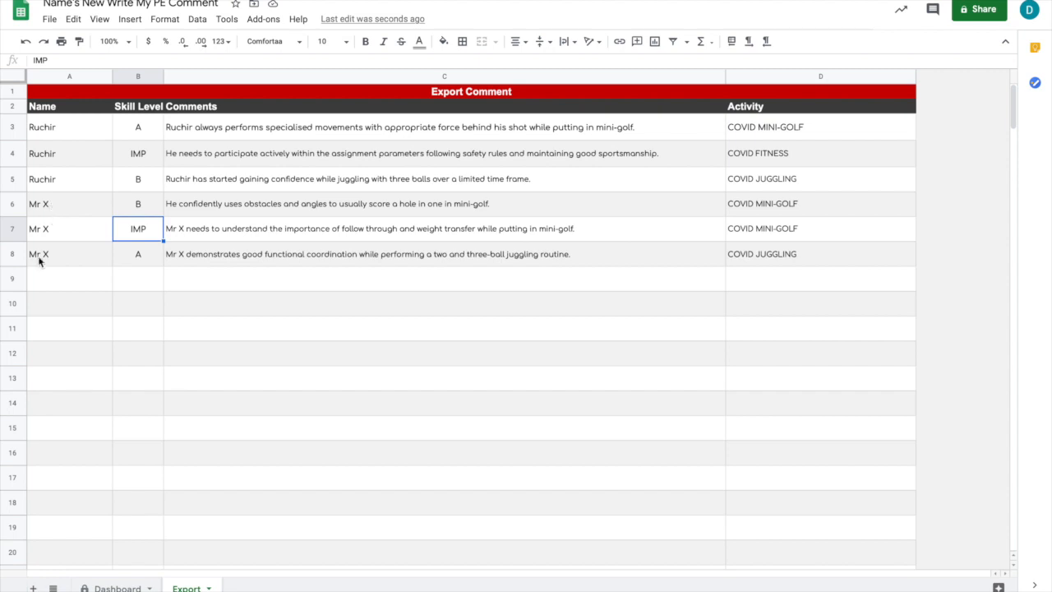
scroll(91, 366, "down", 1)
scroll(91, 366, "down", 10)
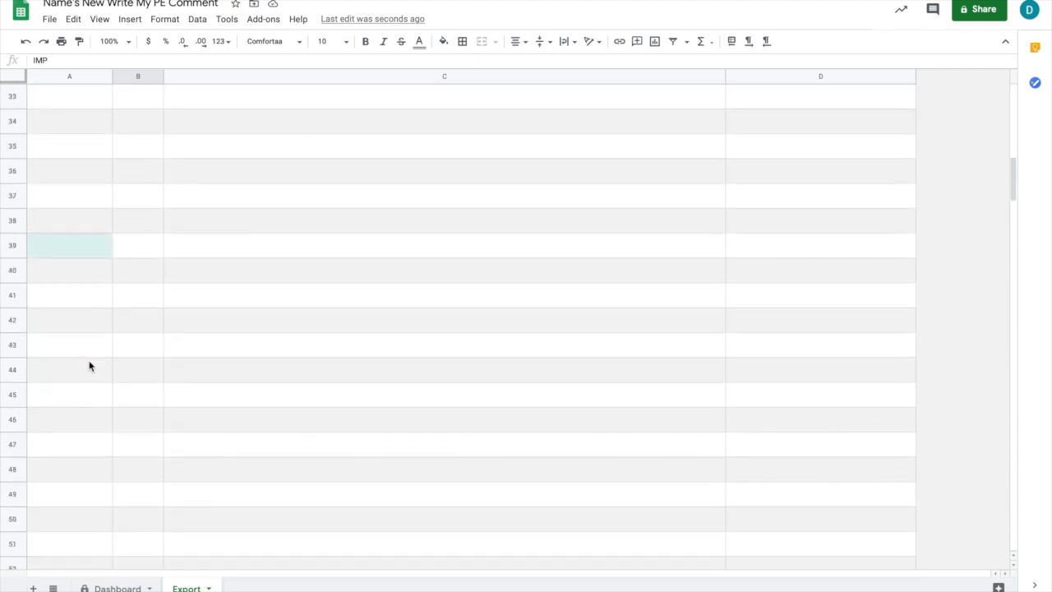
scroll(90, 365, "up", 10)
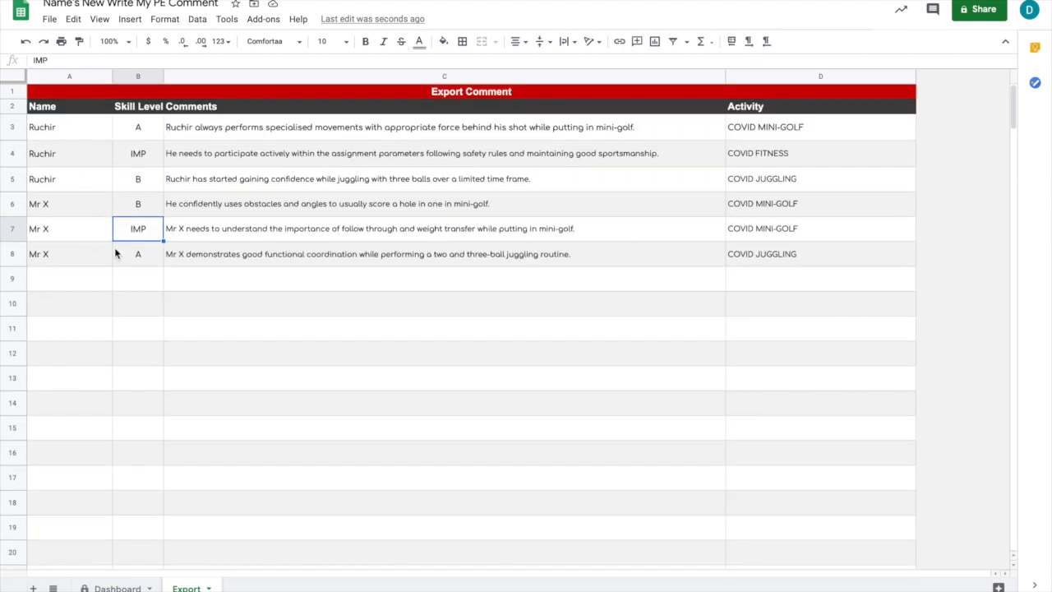
Copy the skill levels, comments and activities in range B3:D16 of the Export sheet.
left_click(147, 128)
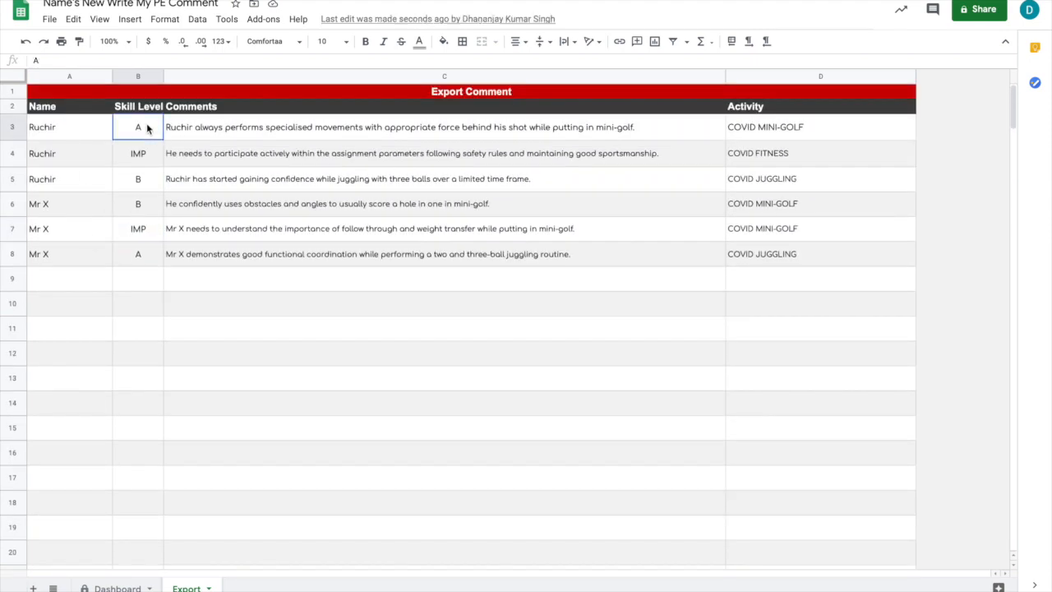
left_click_drag(147, 128, 781, 470)
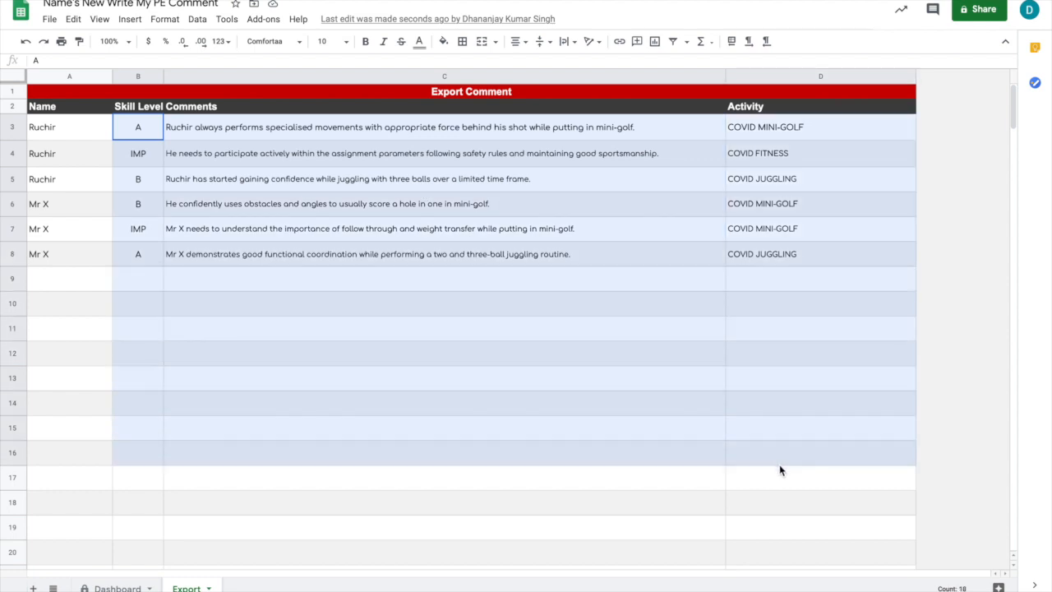
left_click_drag(780, 470, 779, 466)
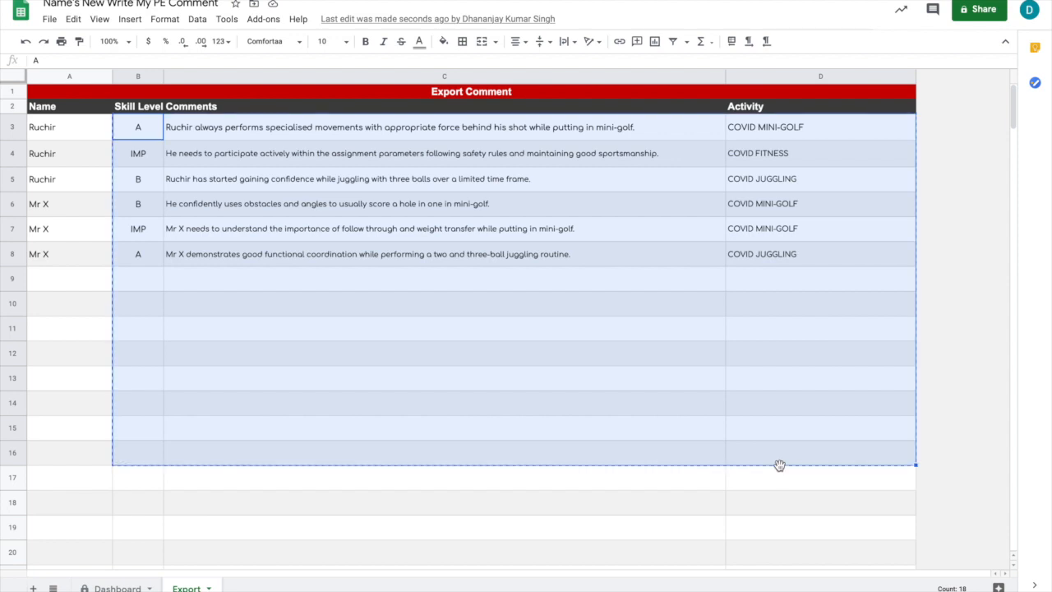
right_click(577, 258)
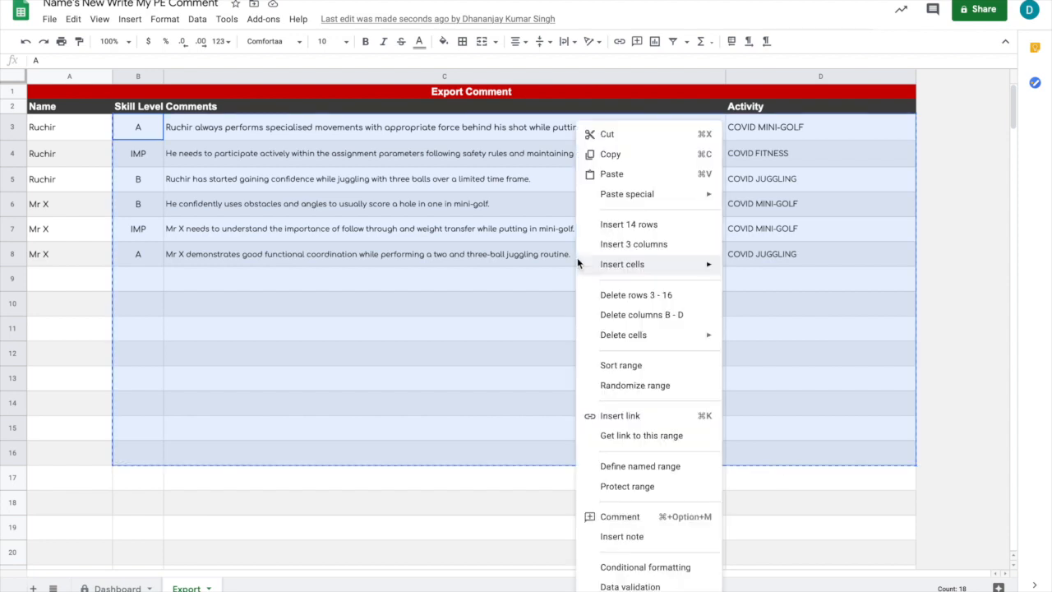
left_click(610, 155)
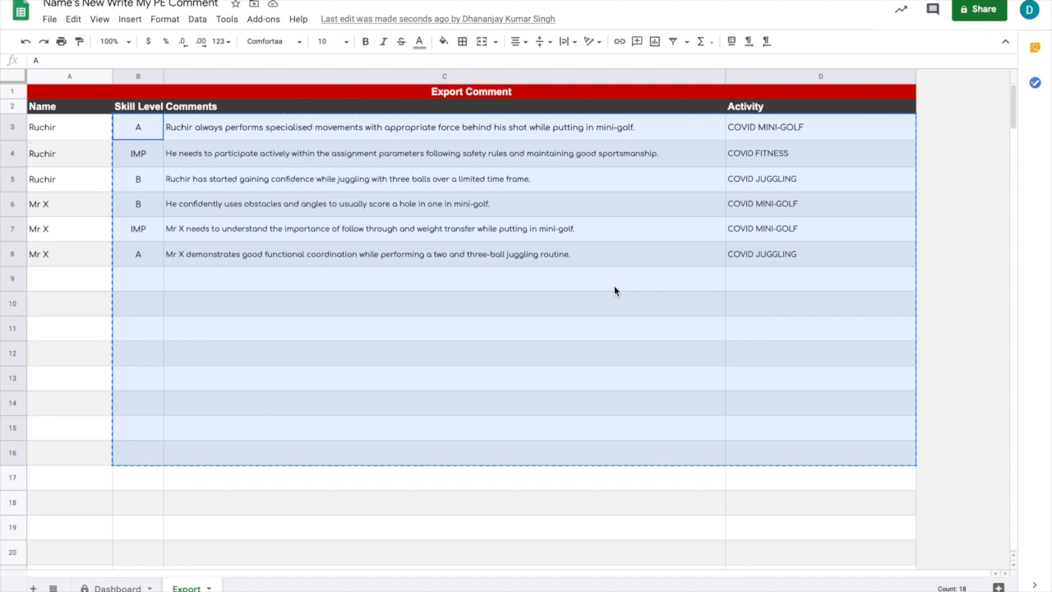
Clear all compiled entries in cells A3:D8 of the Export sheet.
left_click_drag(61, 126, 819, 268)
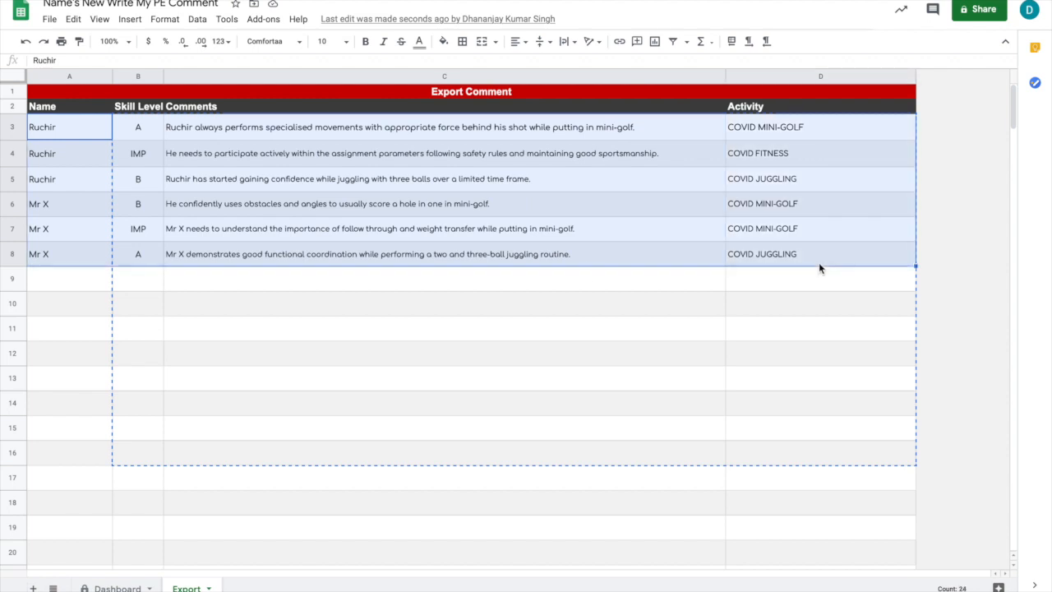
key("Delete")
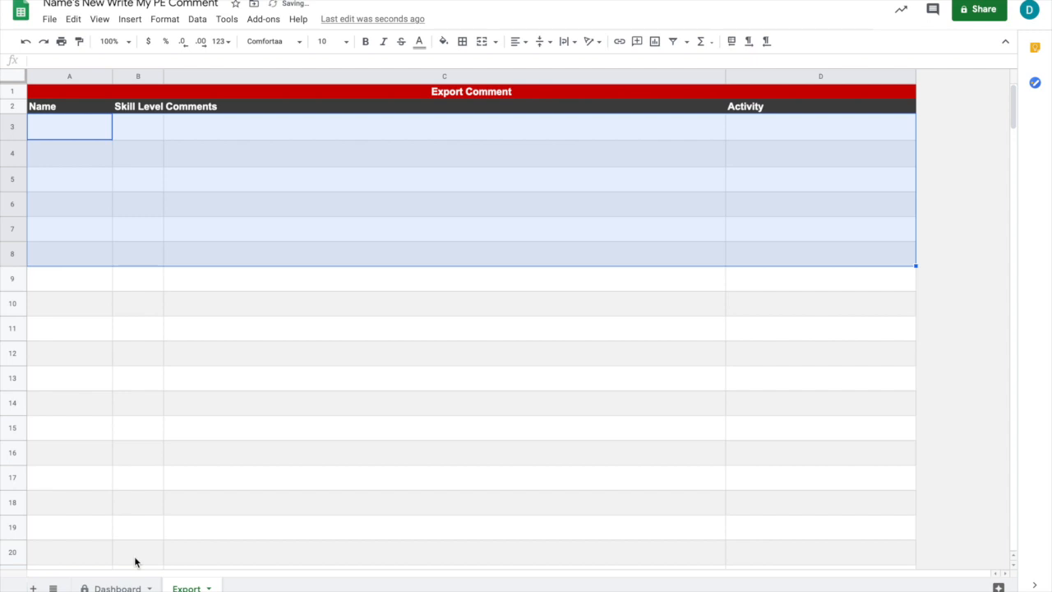
On the Dashboard sheet, set the year group to Year 10 and look through the 1st Activity options.
left_click(111, 588)
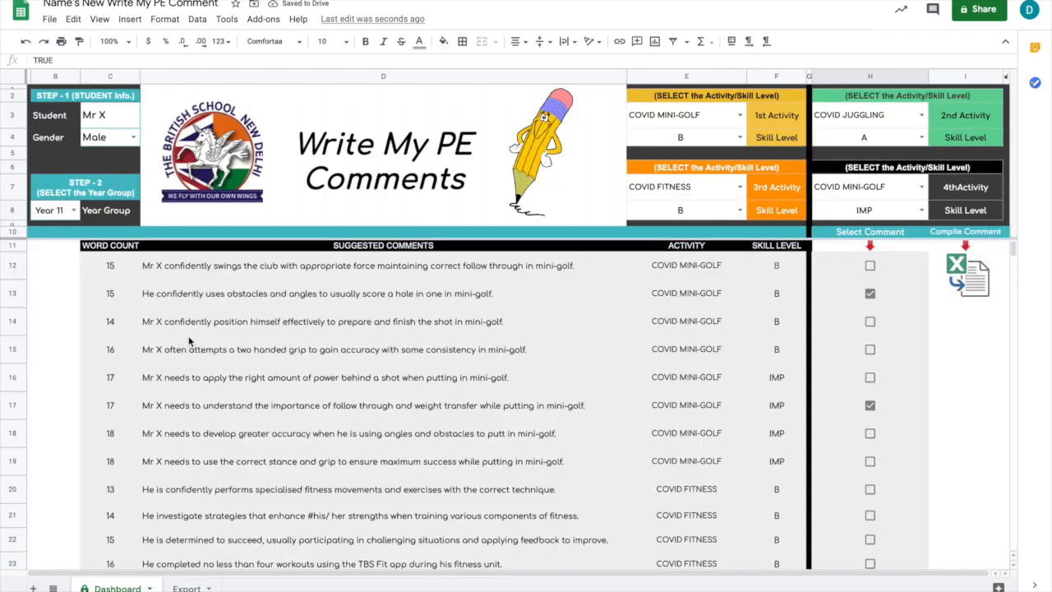
left_click(74, 211)
left_click(58, 296)
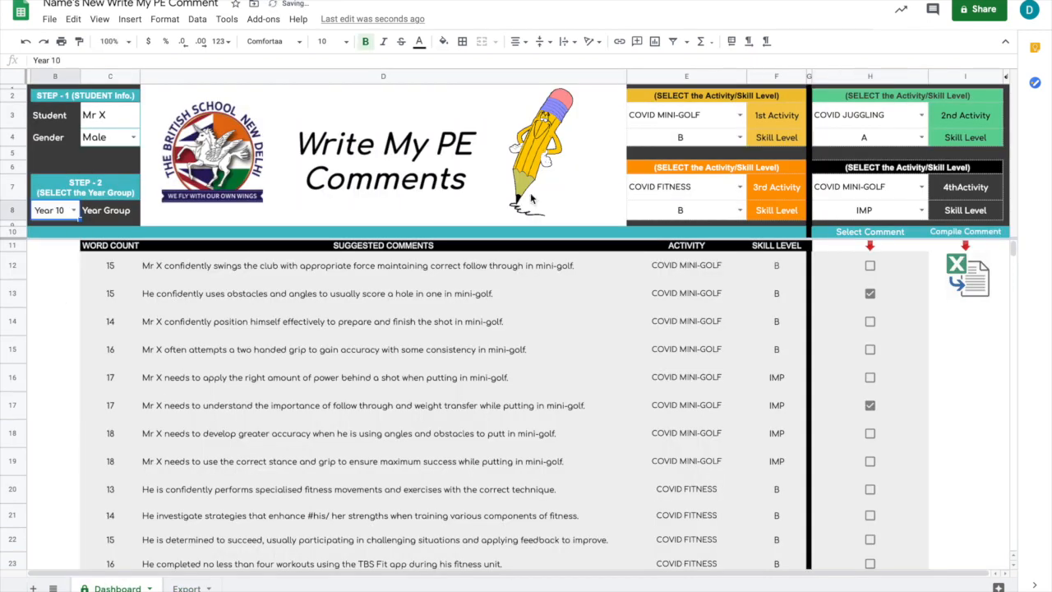
left_click(739, 115)
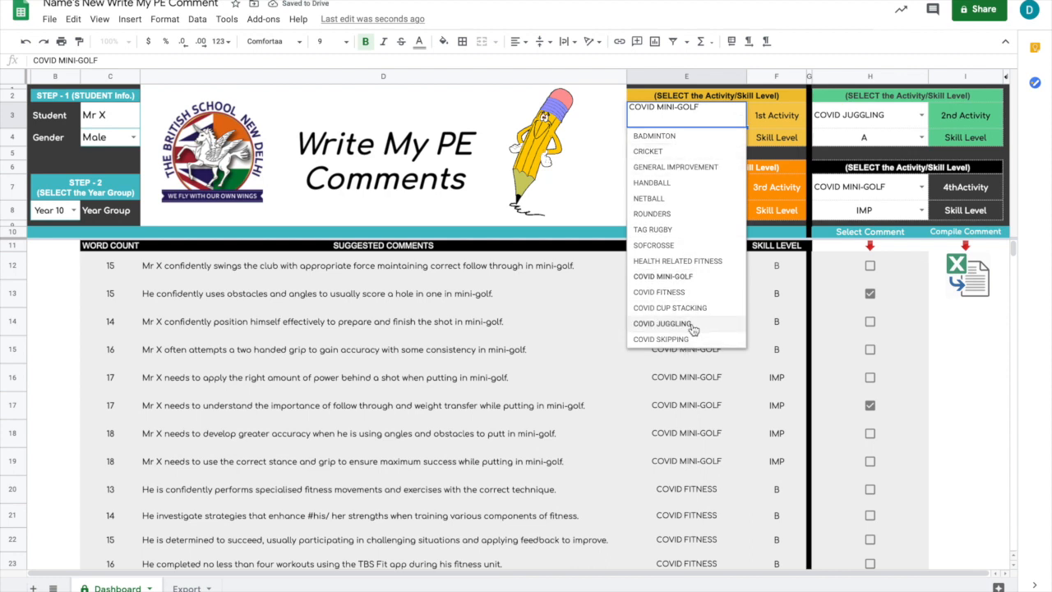
left_click(579, 293)
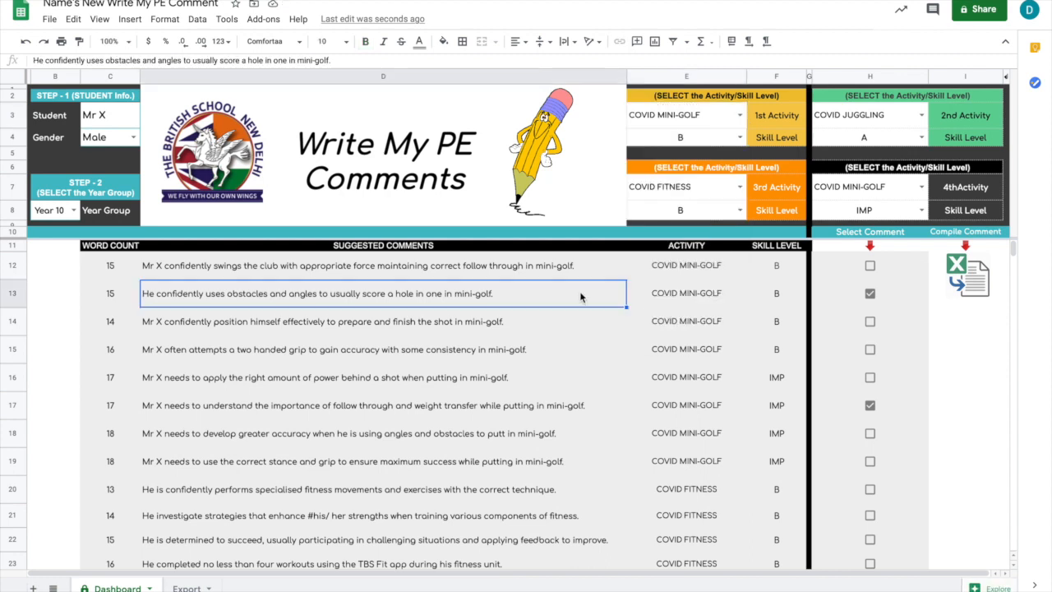